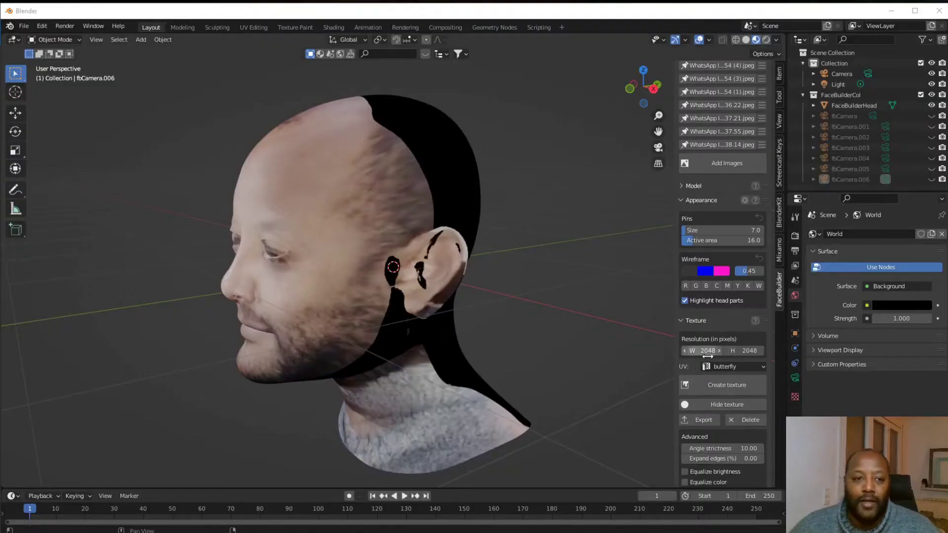
# Orbit and zoom around the textured FaceBuilder head model to show it.
pyautogui.moveTo(336, 310)
pyautogui.mouseDown(button='middle')
pyautogui.moveTo(439, 304)
pyautogui.moveTo(407, 285)
pyautogui.moveTo(336, 330)
pyautogui.moveTo(420, 325)
pyautogui.moveTo(439, 307)
pyautogui.moveTo(378, 304)
pyautogui.mouseUp(button='middle')
pyautogui.scroll(3, 377, 301)
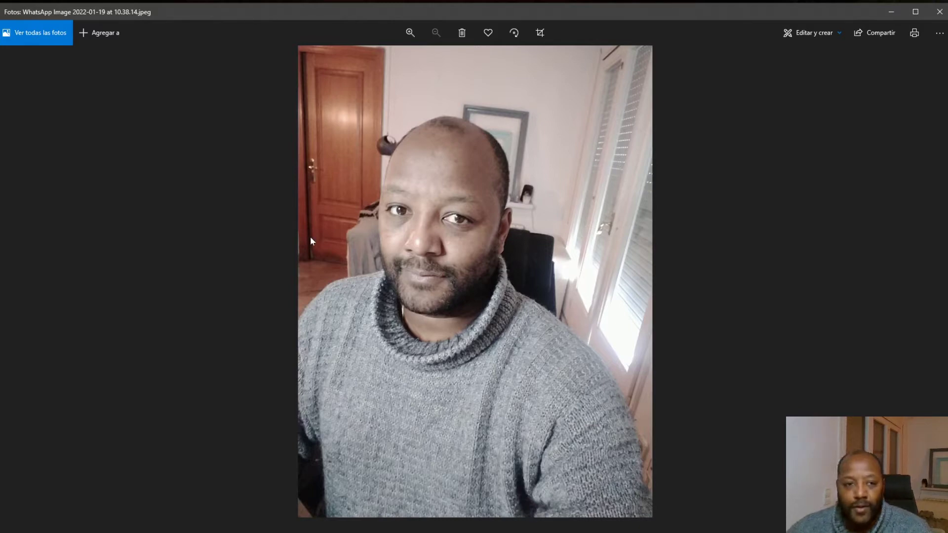
# Browse back and forth through the source selfies in Photos, then close the viewer.
pyautogui.press('Left')
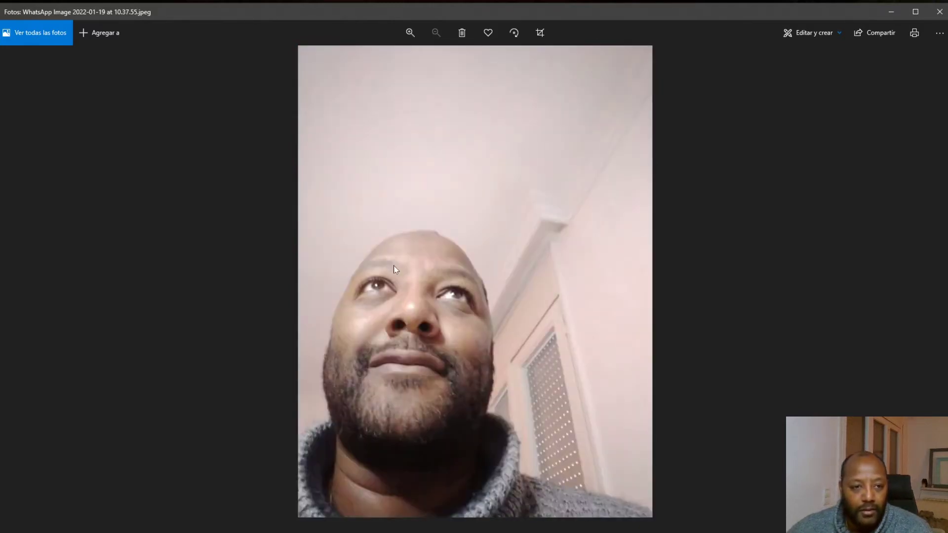
pyautogui.press('Left')
pyautogui.press('Left')
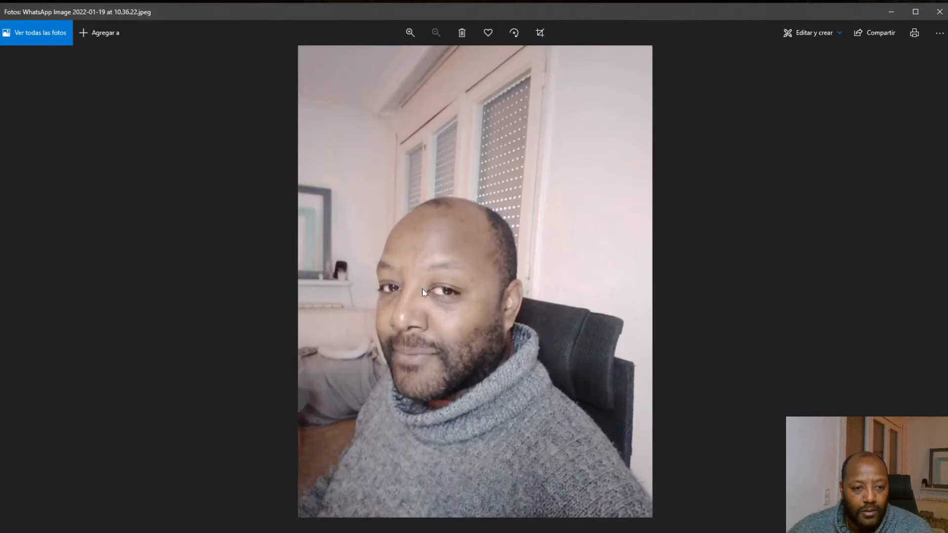
pyautogui.press('Left')
pyautogui.press('Left')
pyautogui.press('Left')
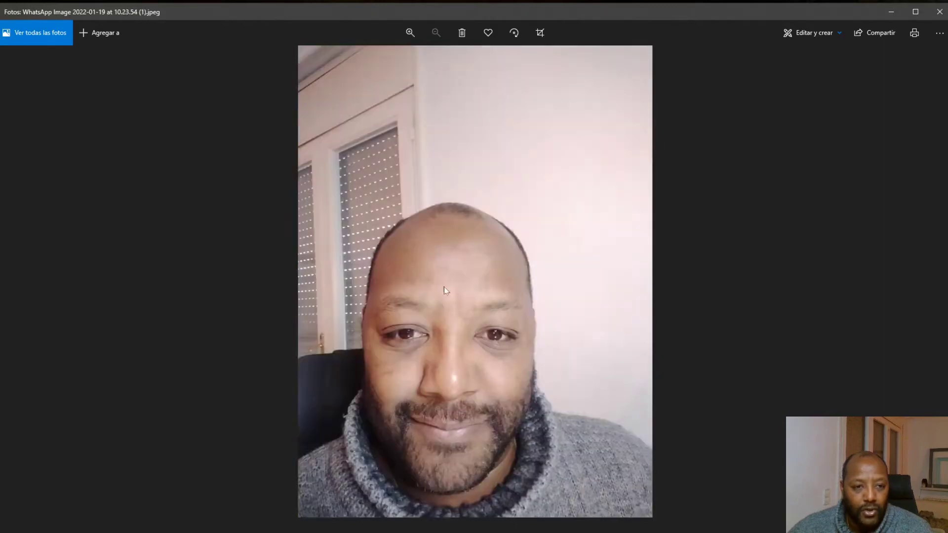
pyautogui.press('Right')
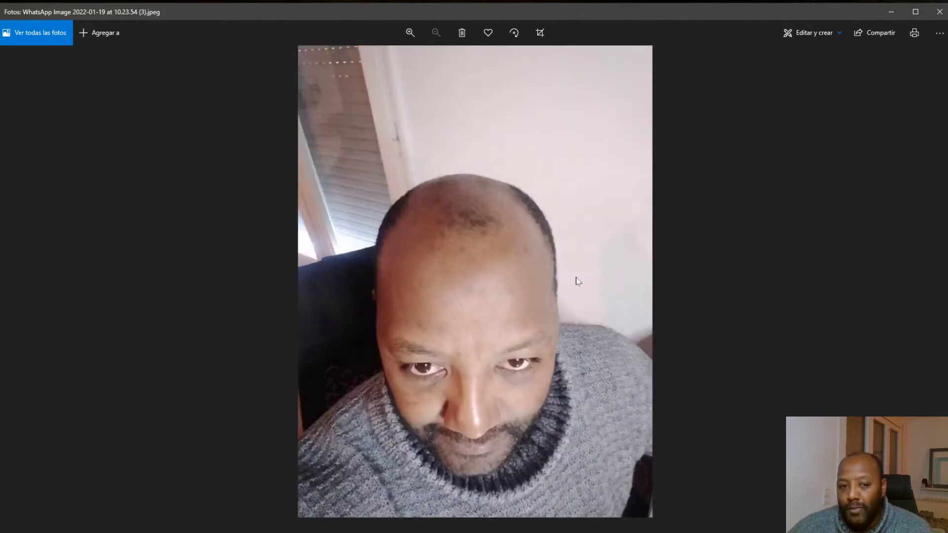
pyautogui.click(940, 11)
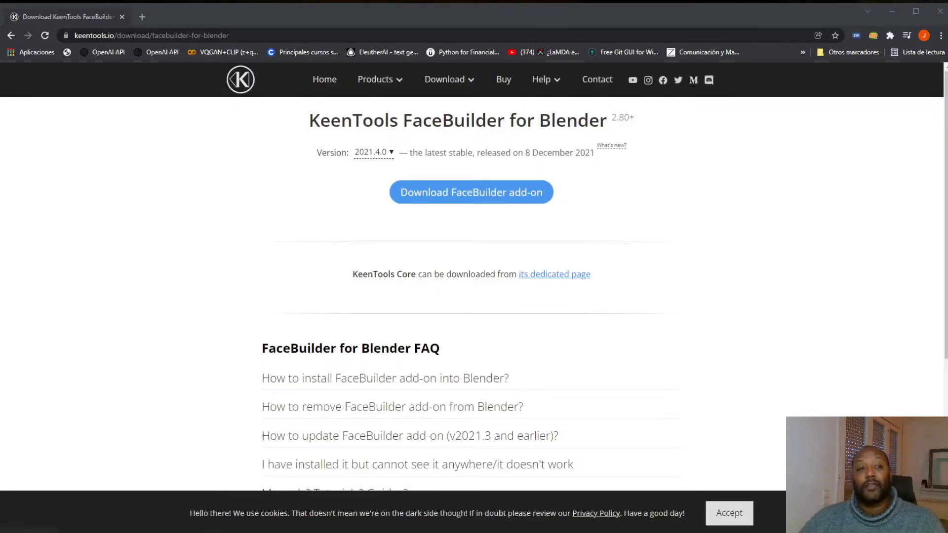
# Download the KeenTools FaceBuilder add-on zip and move the Downloads window aside.
pyautogui.click(229, 35)
pyautogui.moveTo(229, 35); pyautogui.dragTo(75, 35)
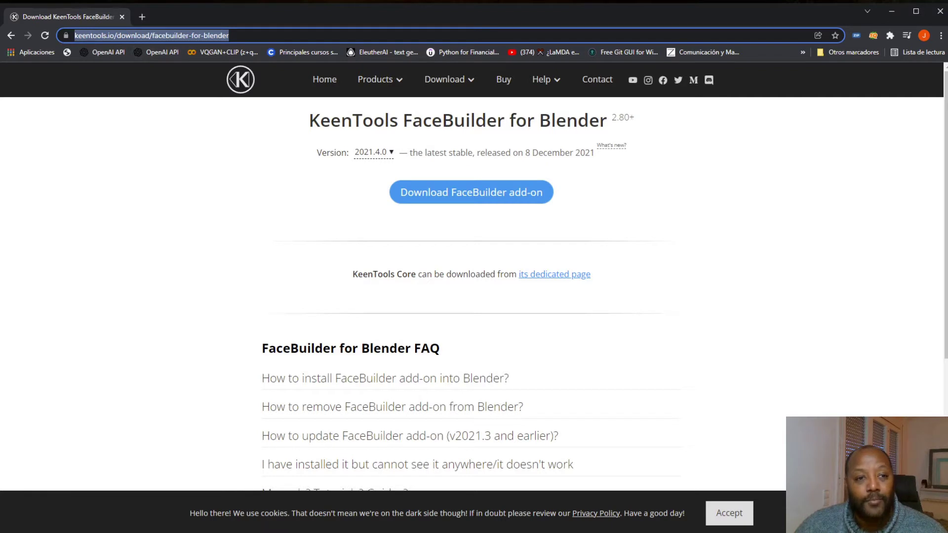
pyautogui.click(235, 146)
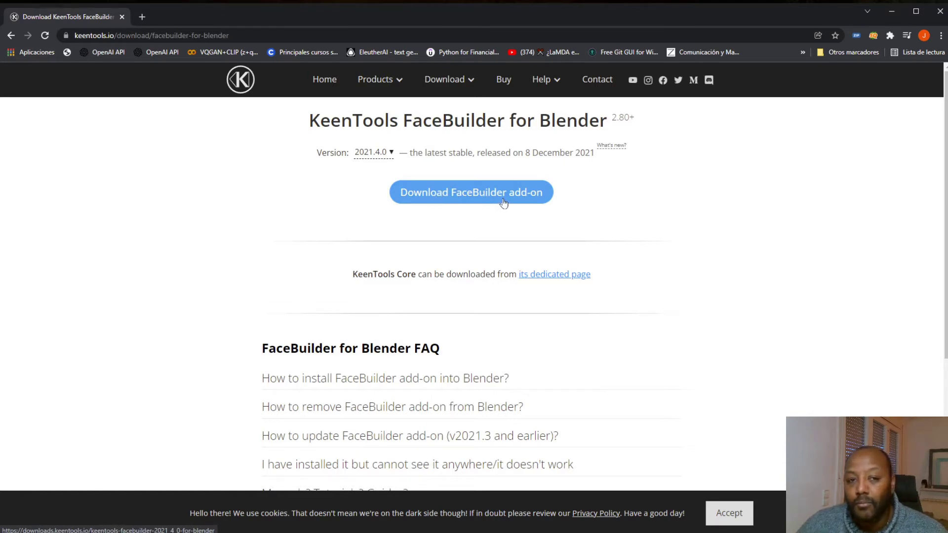
pyautogui.click(528, 197)
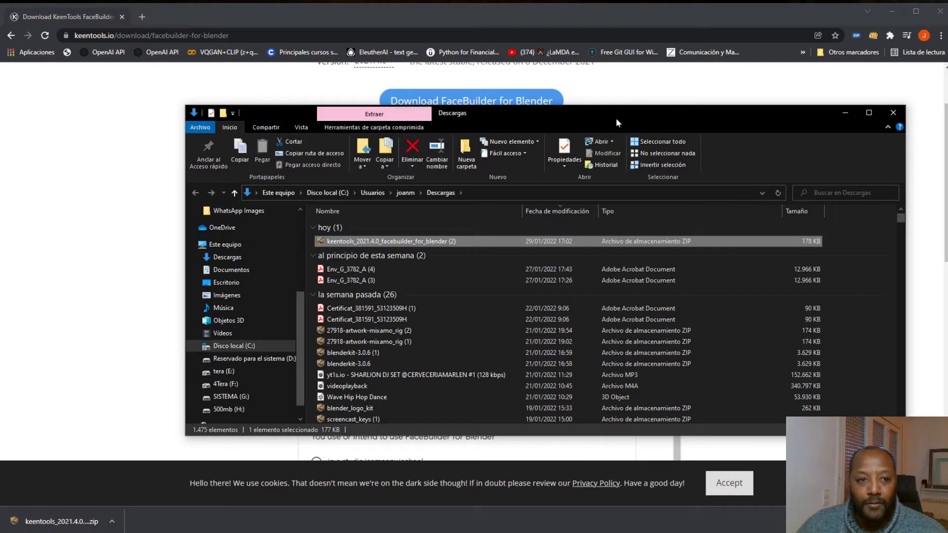
pyautogui.moveTo(608, 121); pyautogui.dragTo(518, 90)
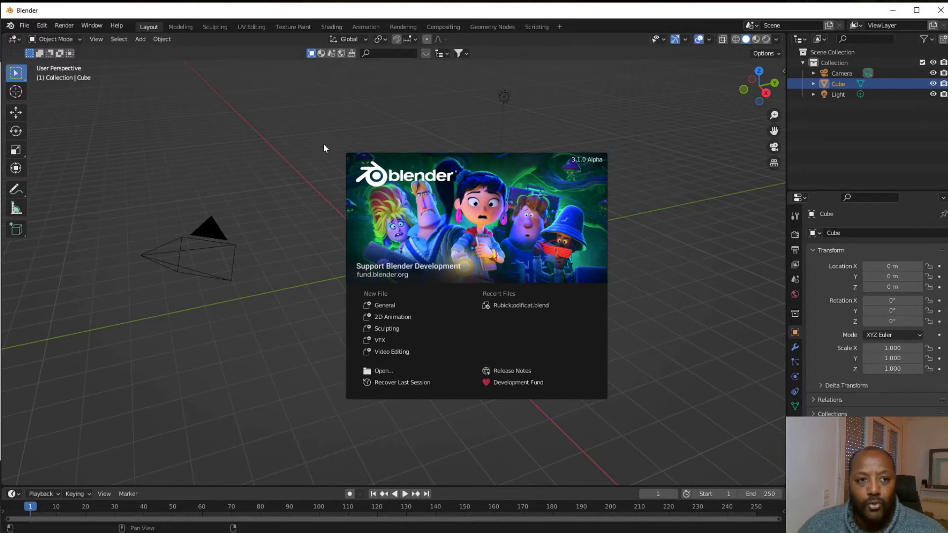
# Dismiss the splash and start installing an add-on from Preferences > Add-ons.
pyautogui.click(44, 30)
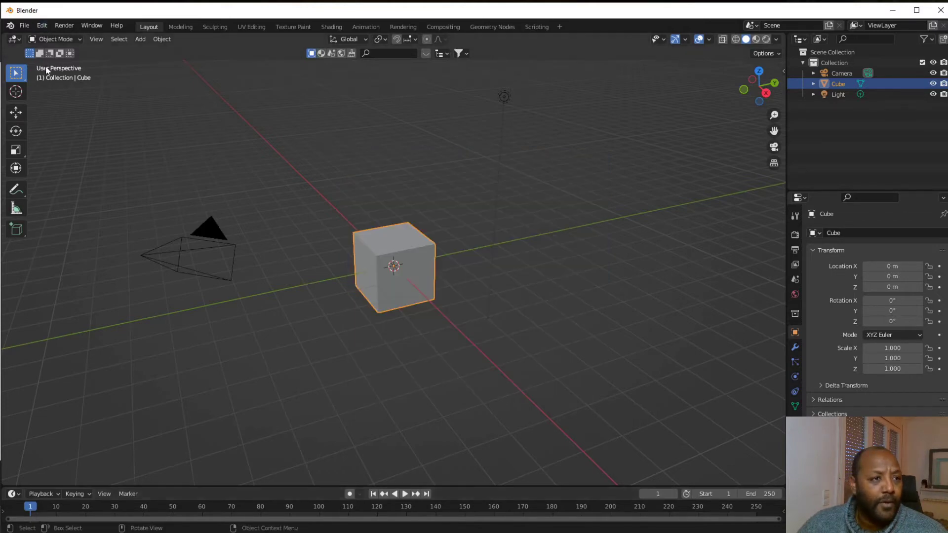
pyautogui.click(44, 26)
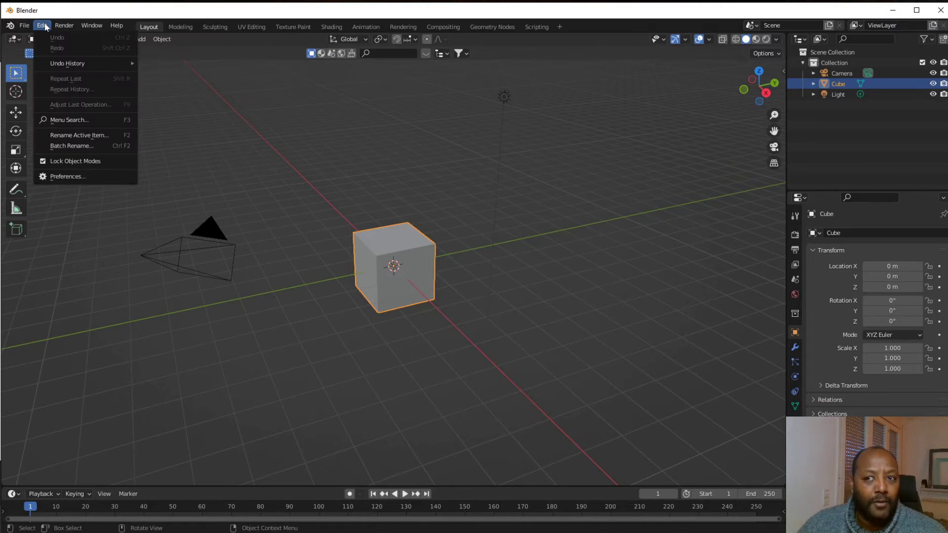
pyautogui.click(70, 177)
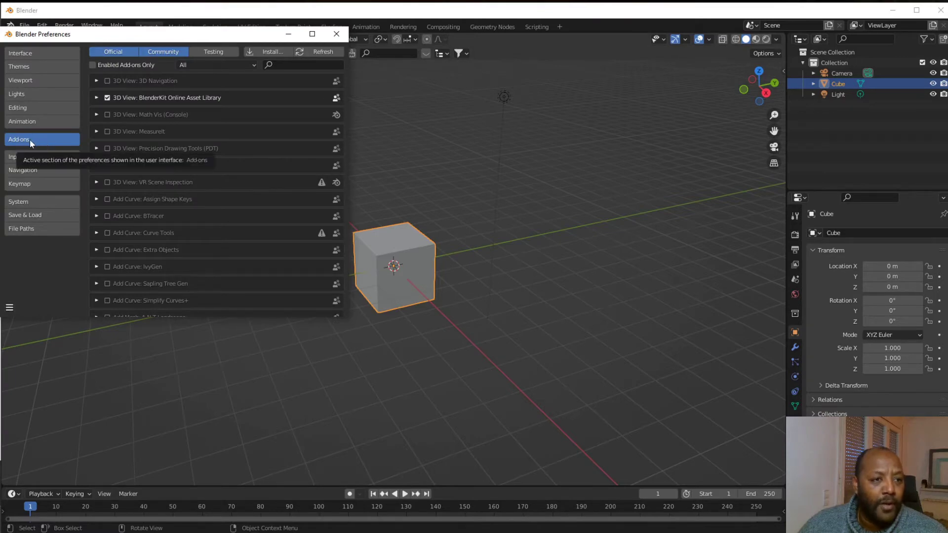
pyautogui.click(262, 53)
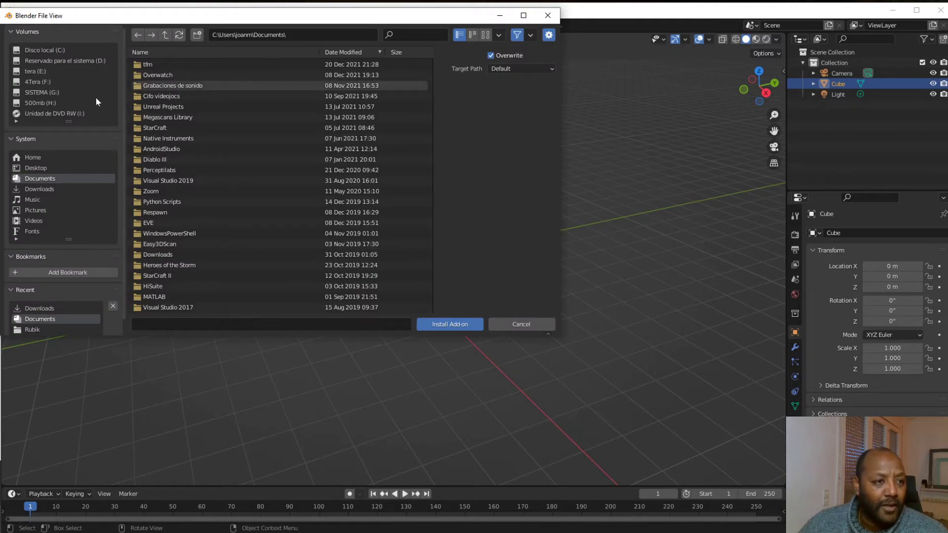
# Point the add-on file browser at the Downloads folder by pasting its path.
pyautogui.hotkey('alt', 'Tab')
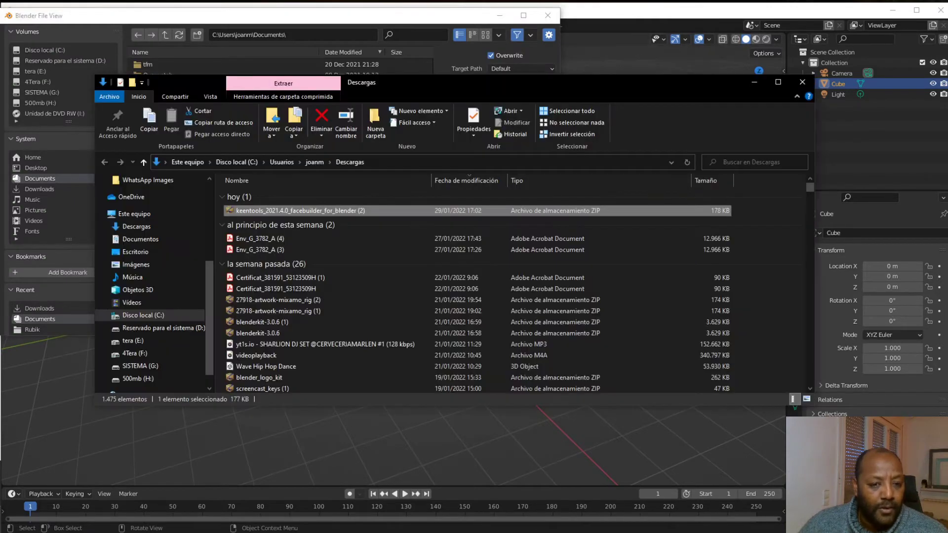
pyautogui.click(379, 161)
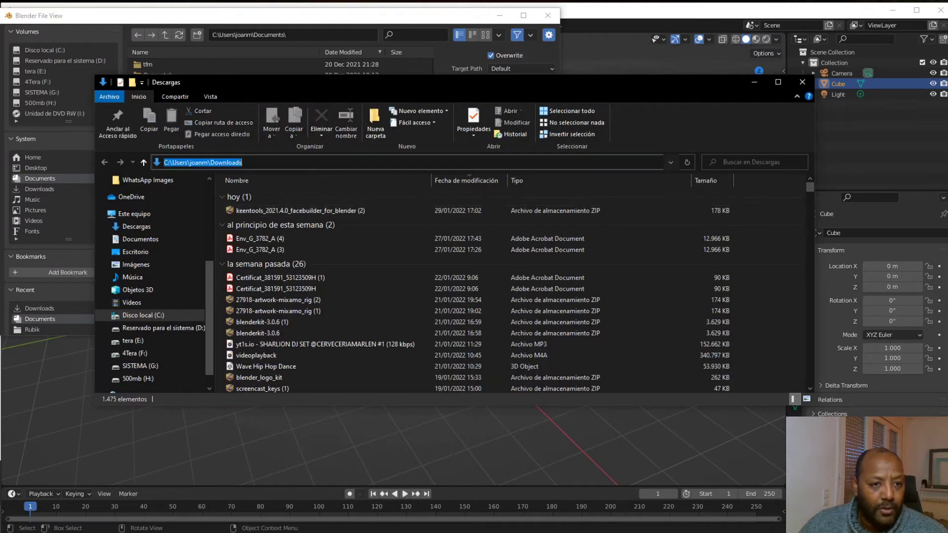
pyautogui.hotkey('ctrl', 'c')
pyautogui.click(320, 33)
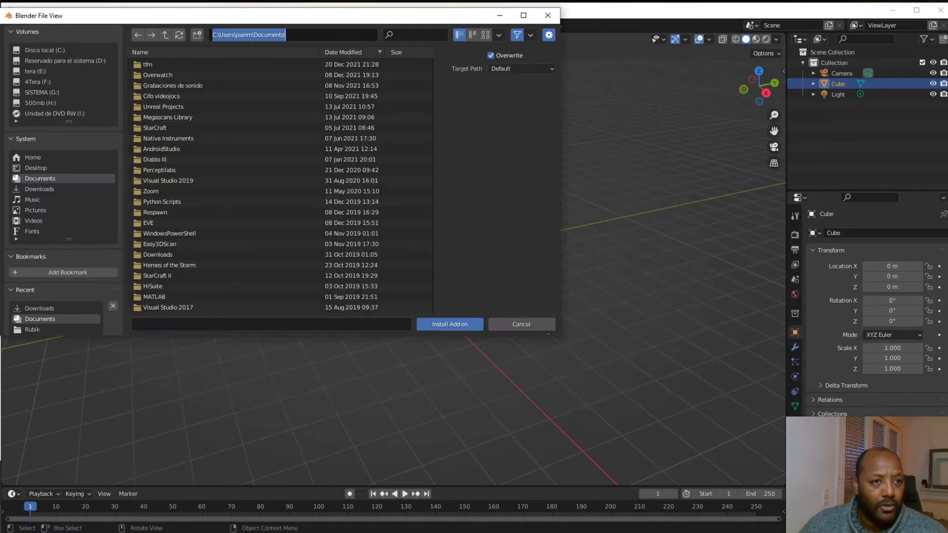
pyautogui.hotkey('ctrl', 'v')
pyautogui.press('Return')
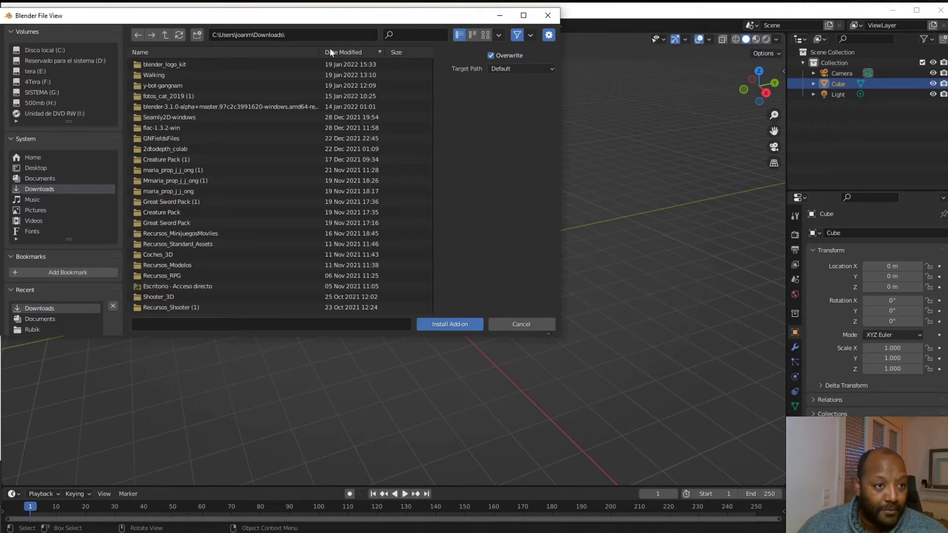
# Install keentools_2021.4.0_facebuilder_for_blender (2).zip from Downloads.
pyautogui.scroll(-5, 223, 190)
pyautogui.scroll(-5, 224, 195)
pyautogui.scroll(-5, 225, 197)
pyautogui.scroll(-5, 224, 196)
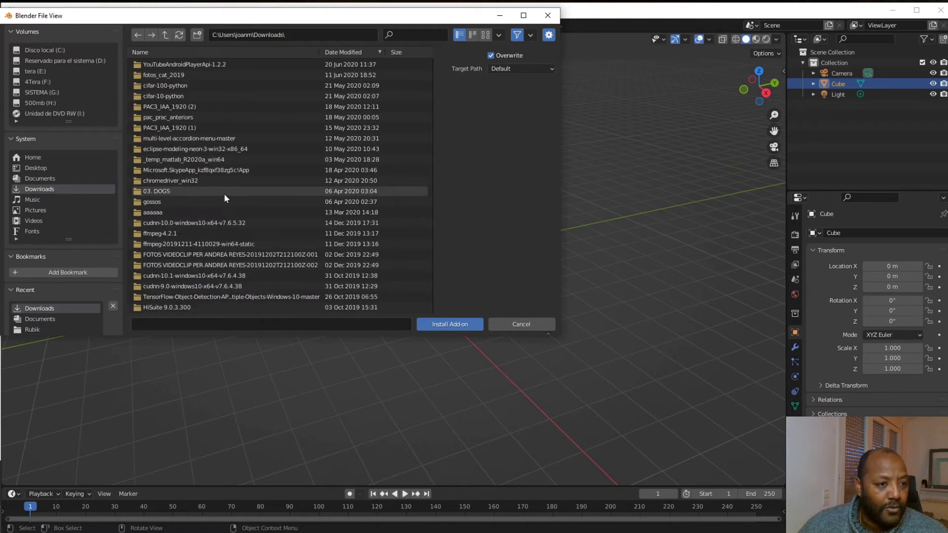
pyautogui.scroll(-5, 223, 194)
pyautogui.scroll(-5, 222, 195)
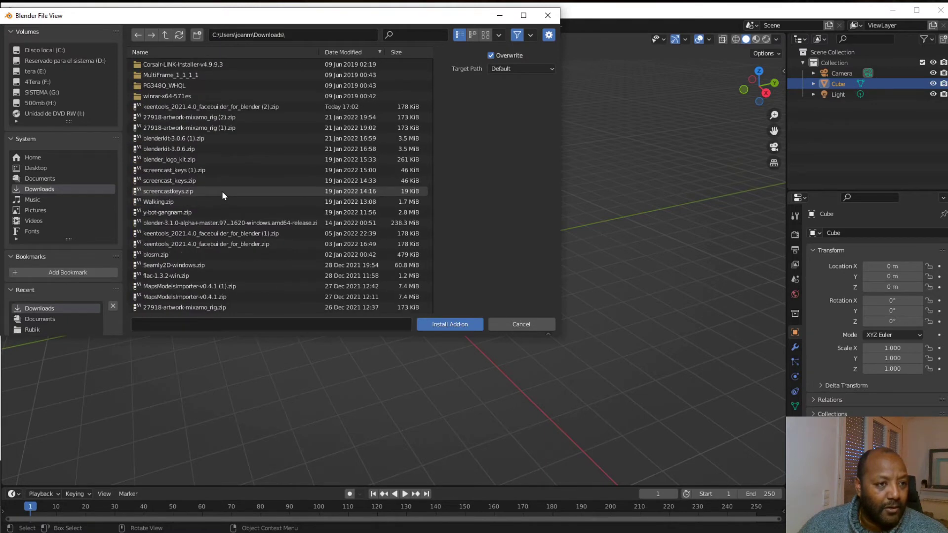
pyautogui.click(191, 107)
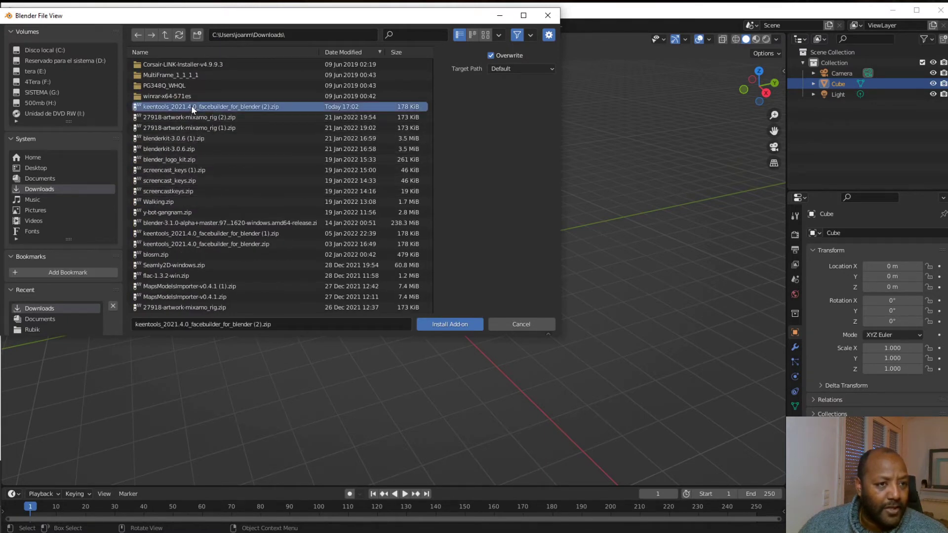
pyautogui.click(467, 328)
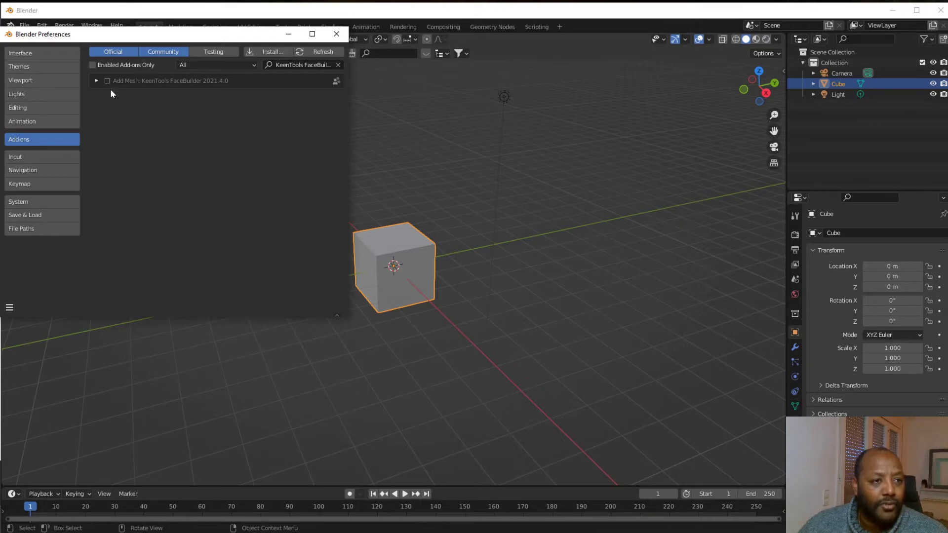
# Enable KeenTools FaceBuilder 2021.4.0, save the preferences and close the Preferences window.
pyautogui.click(107, 81)
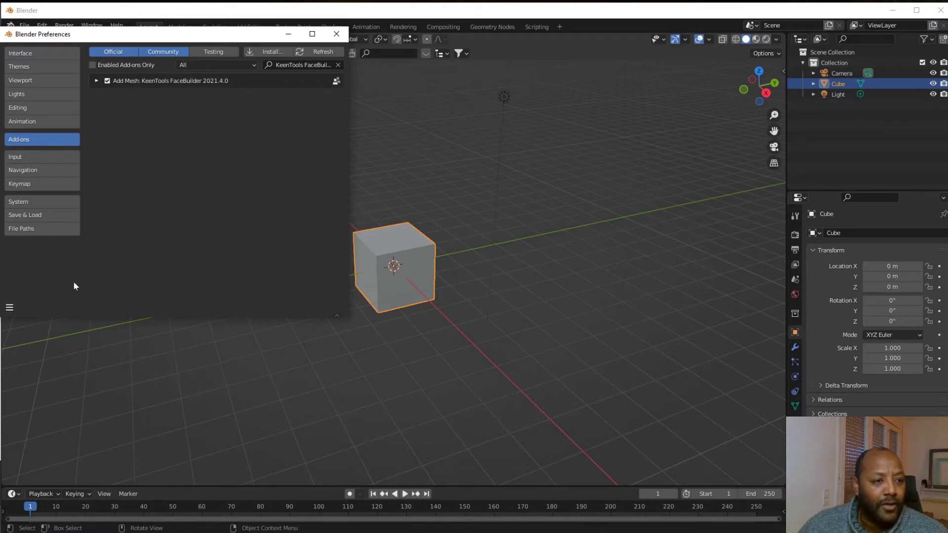
pyautogui.click(15, 307)
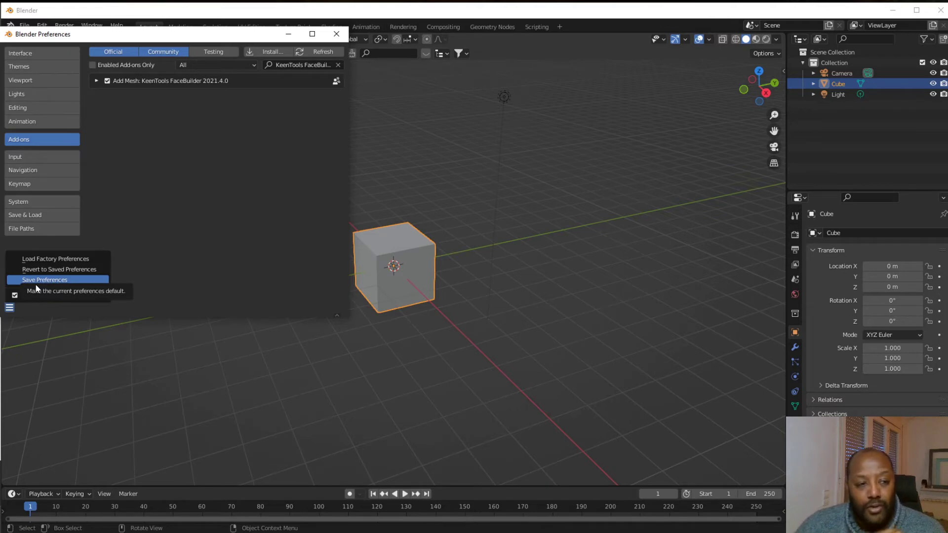
pyautogui.click(36, 285)
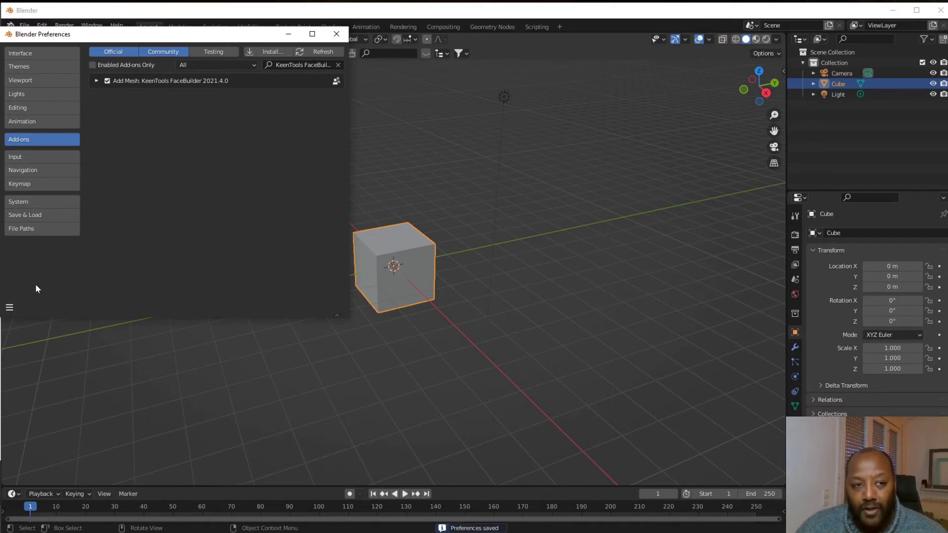
pyautogui.click(337, 34)
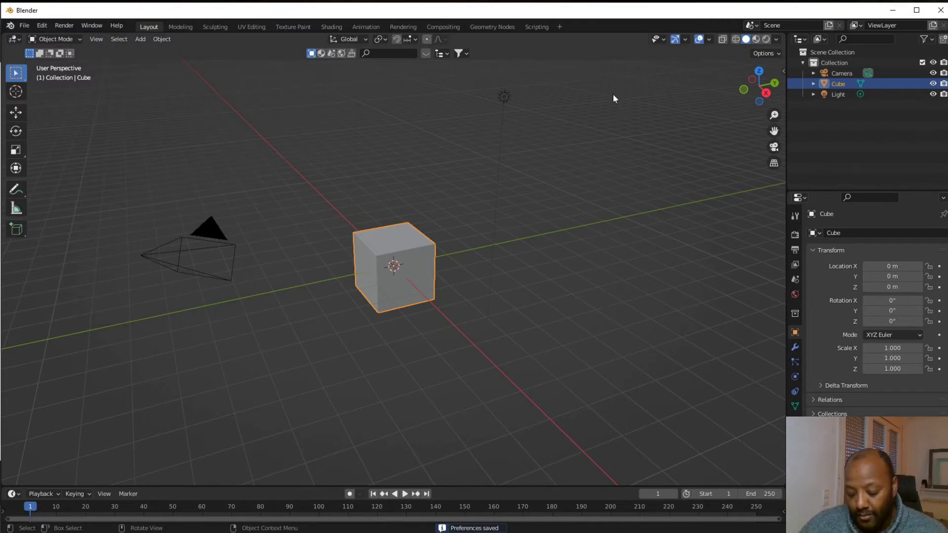
# Show the sidebar's FaceBuilder tab and create a new FaceBuilder head.
pyautogui.click(578, 131)
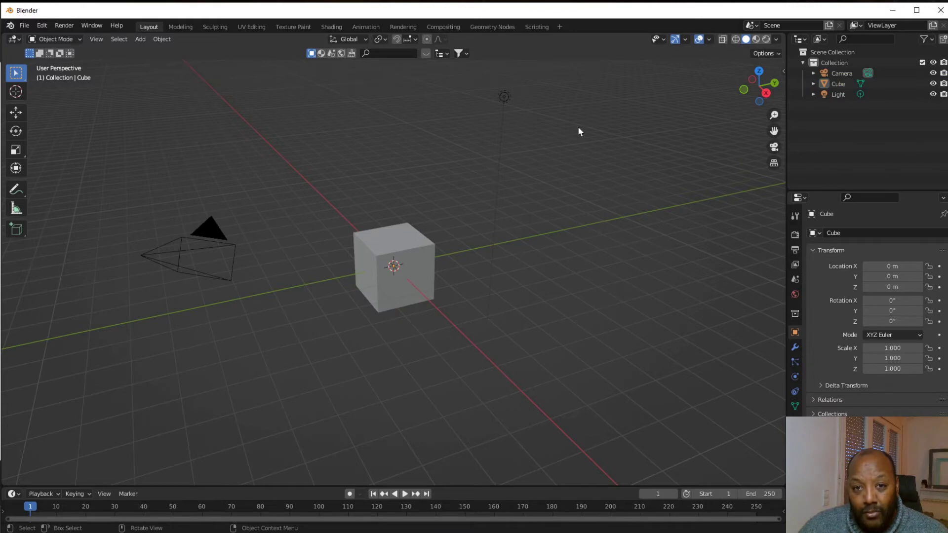
pyautogui.press('n')
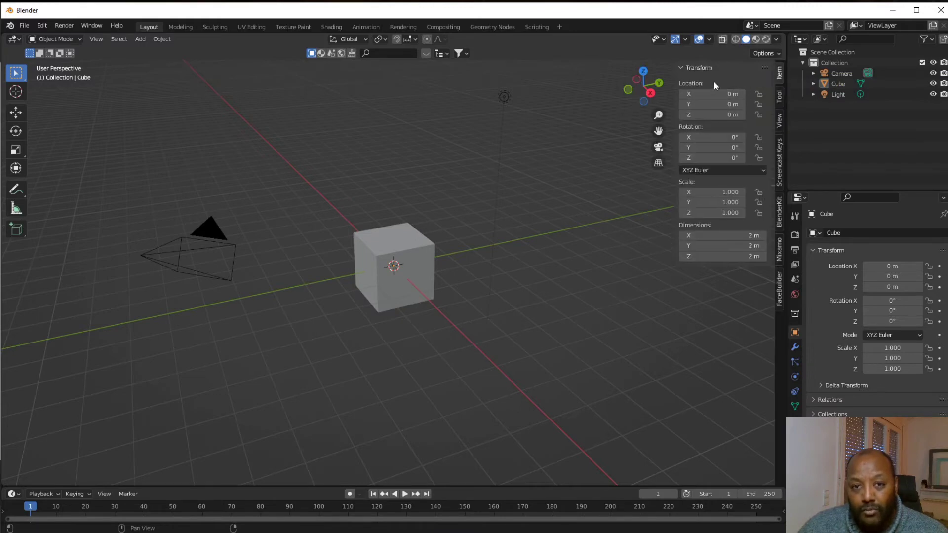
pyautogui.press('n')
pyautogui.press('n')
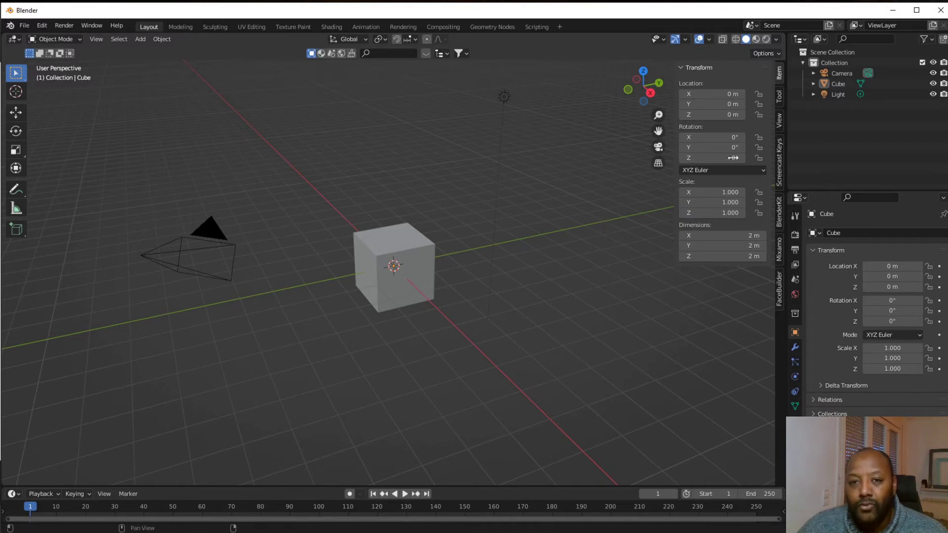
pyautogui.click(783, 302)
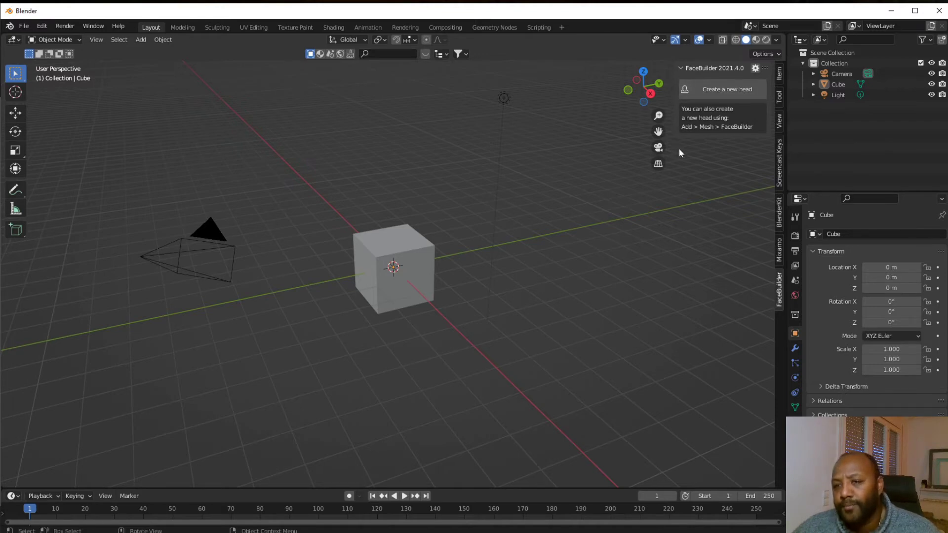
pyautogui.click(724, 93)
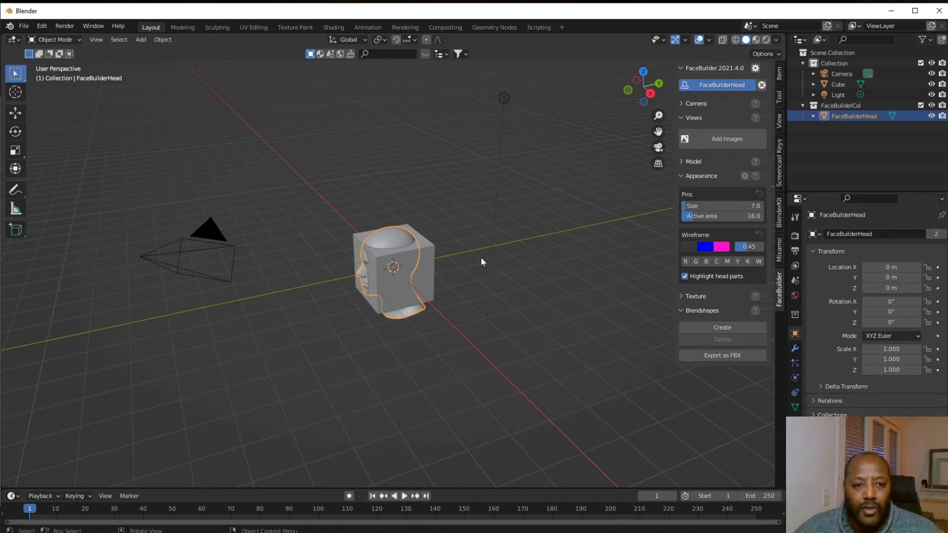
# Delete the default cube and bring up the Add Images file browser.
pyautogui.click(433, 264)
pyautogui.press('x')
pyautogui.click(433, 265)
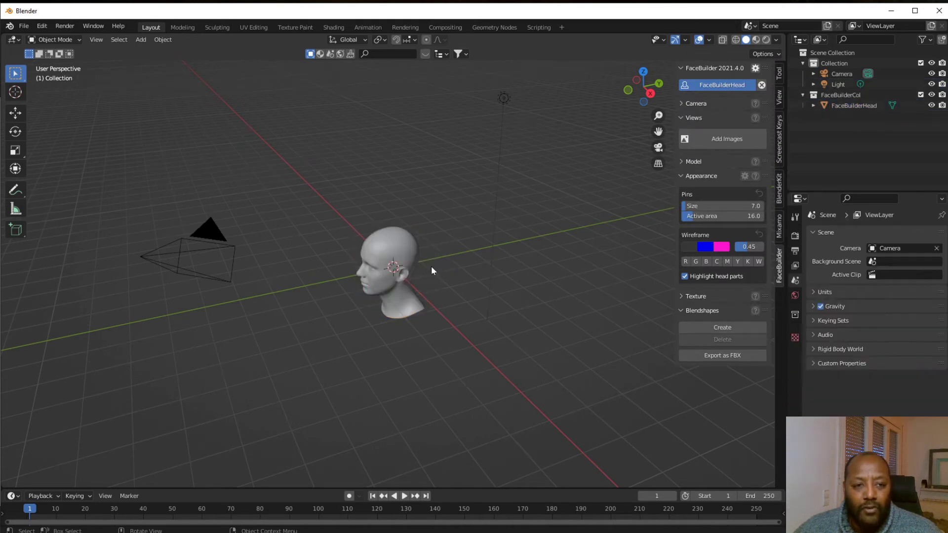
pyautogui.click(715, 139)
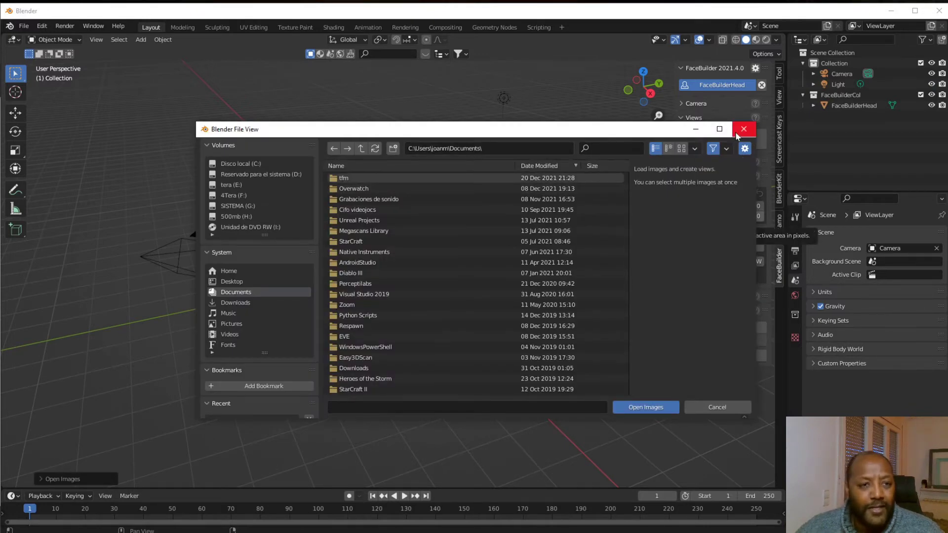
# Load all seven selfies from the faceTutorial folder and start pinning the first view.
pyautogui.click(445, 148)
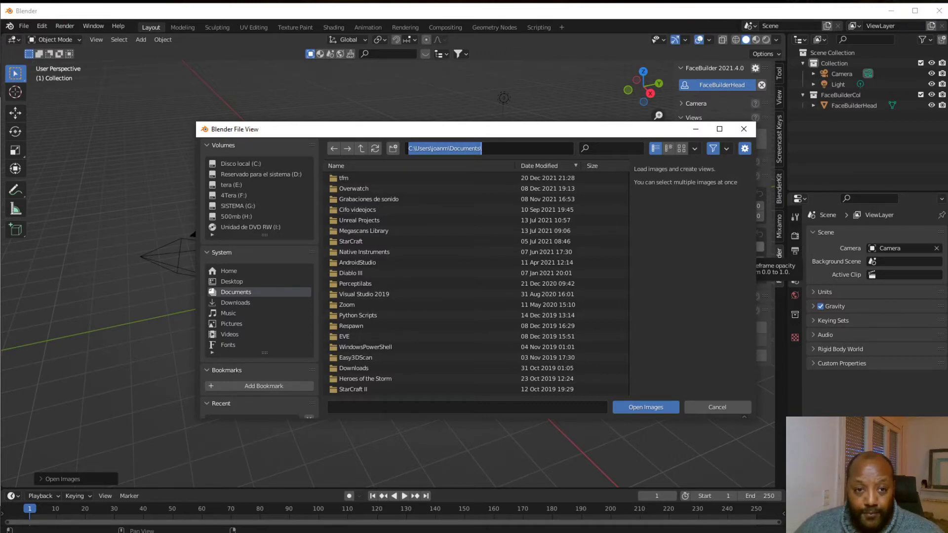
pyautogui.hotkey('ctrl', 'v')
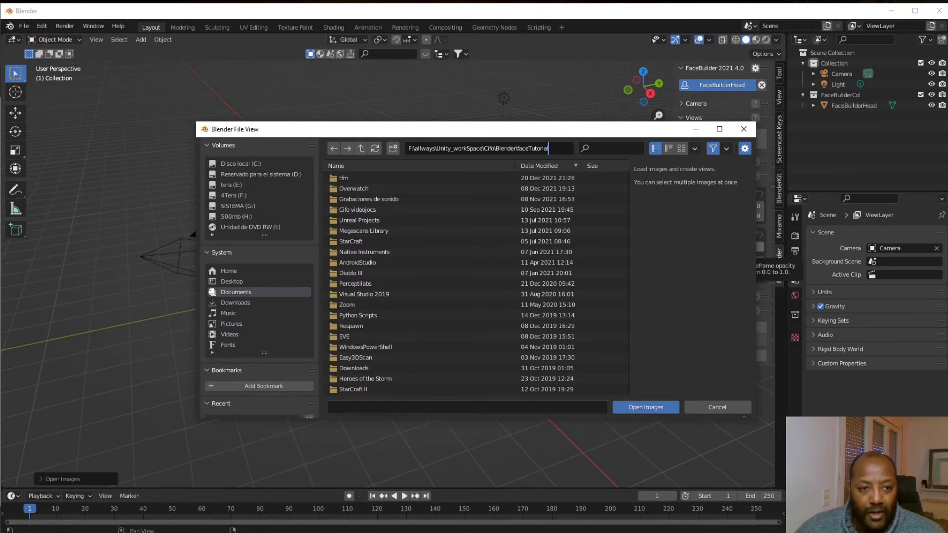
pyautogui.press('Return')
pyautogui.click(437, 179)
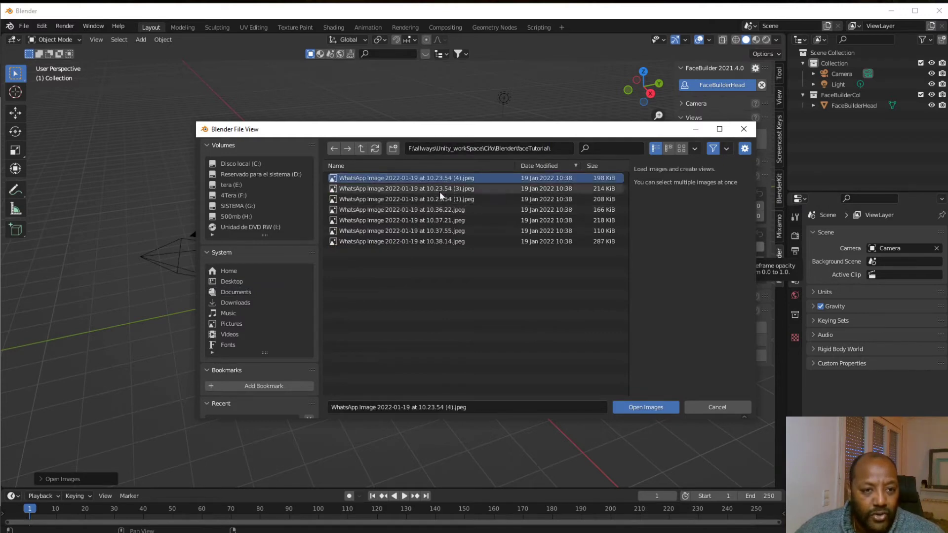
pyautogui.keyDown('shift'); pyautogui.click(416, 241); pyautogui.keyUp('shift')
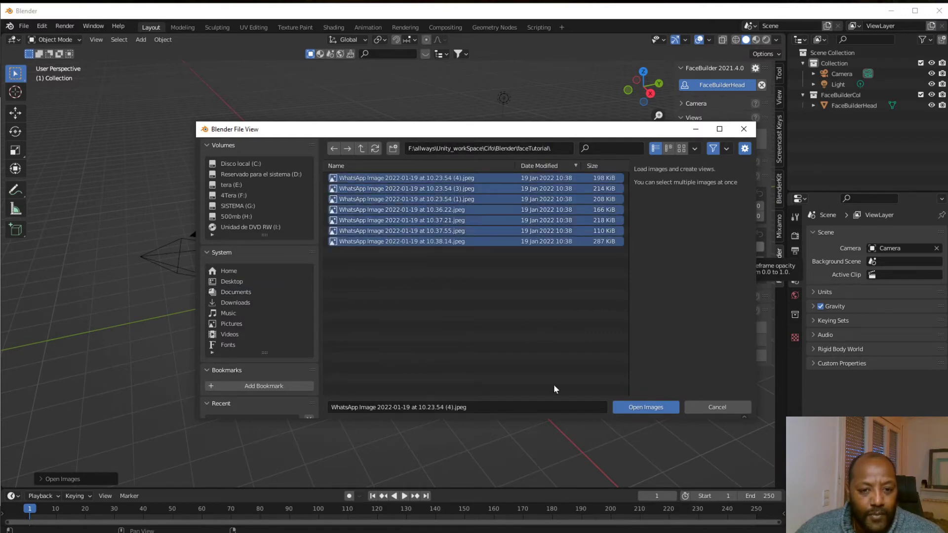
pyautogui.click(641, 408)
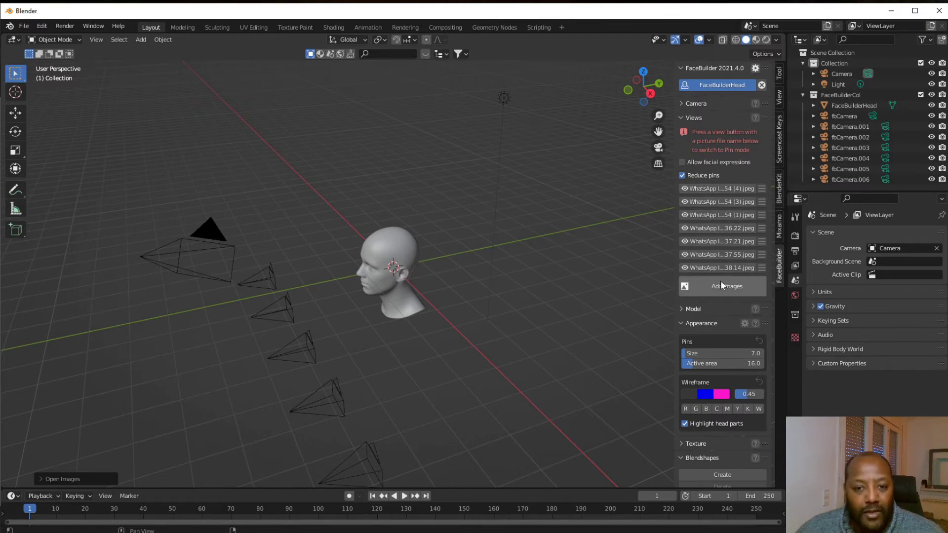
pyautogui.click(706, 192)
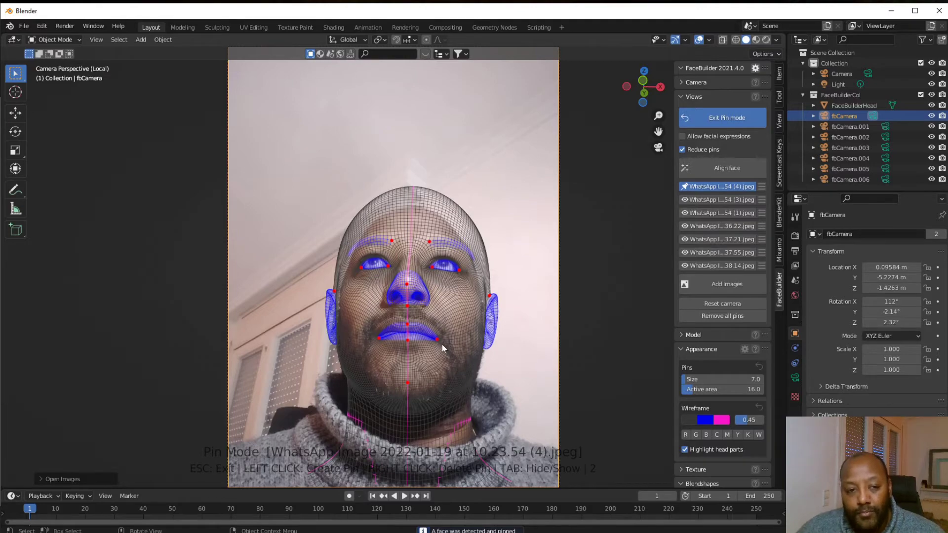
# Zoom into the first selfie and pin the mesh top down to the real crown.
pyautogui.scroll(3, 443, 348)
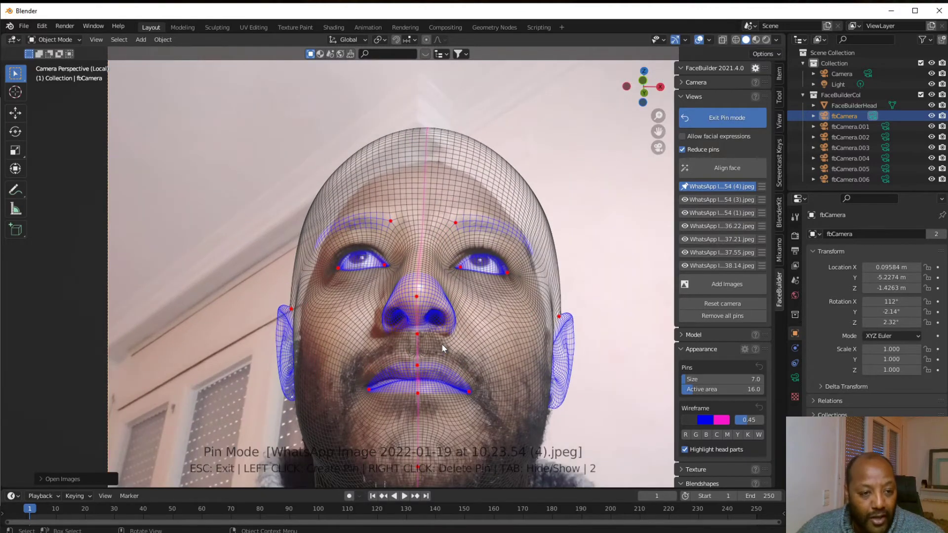
pyautogui.scroll(2, 442, 348)
pyautogui.scroll(1, 442, 348)
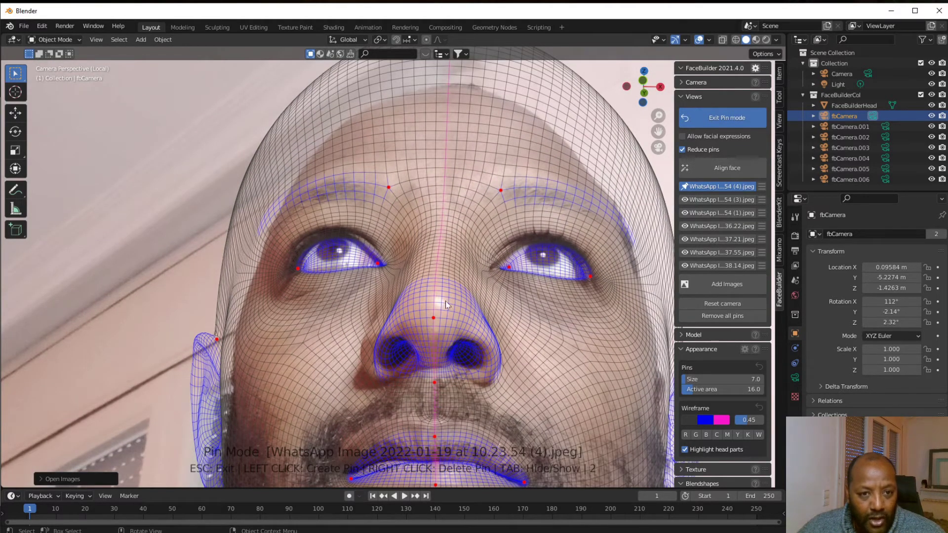
pyautogui.press('Home')
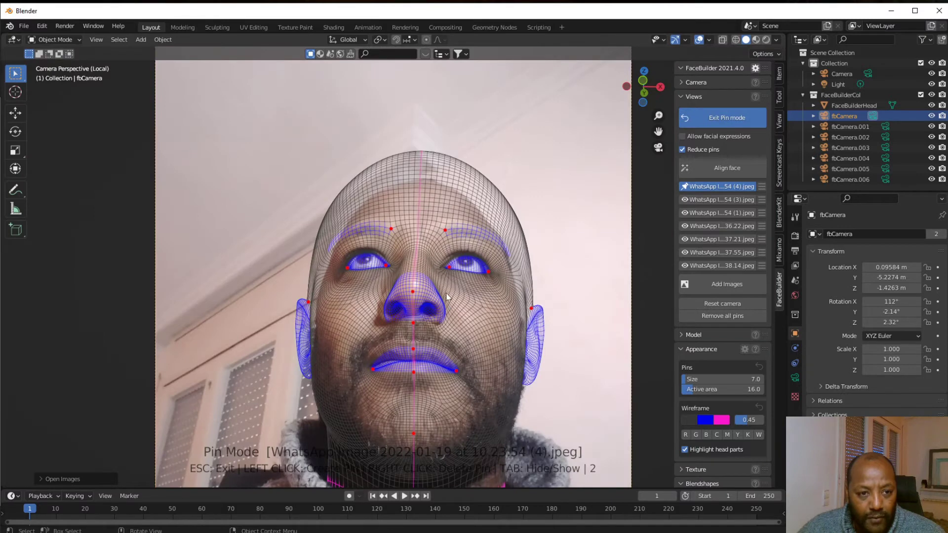
pyautogui.scroll(3, 446, 296)
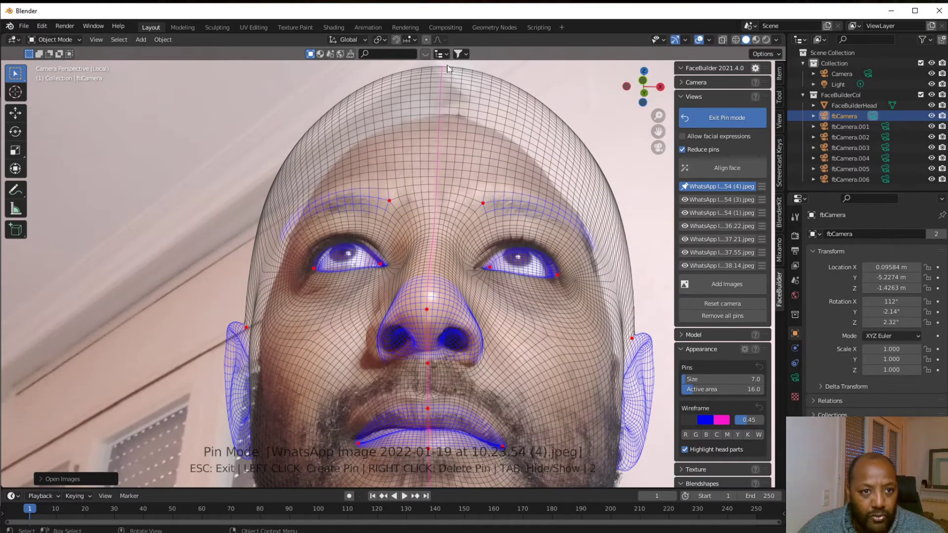
pyautogui.moveTo(442, 64); pyautogui.dragTo(446, 79)
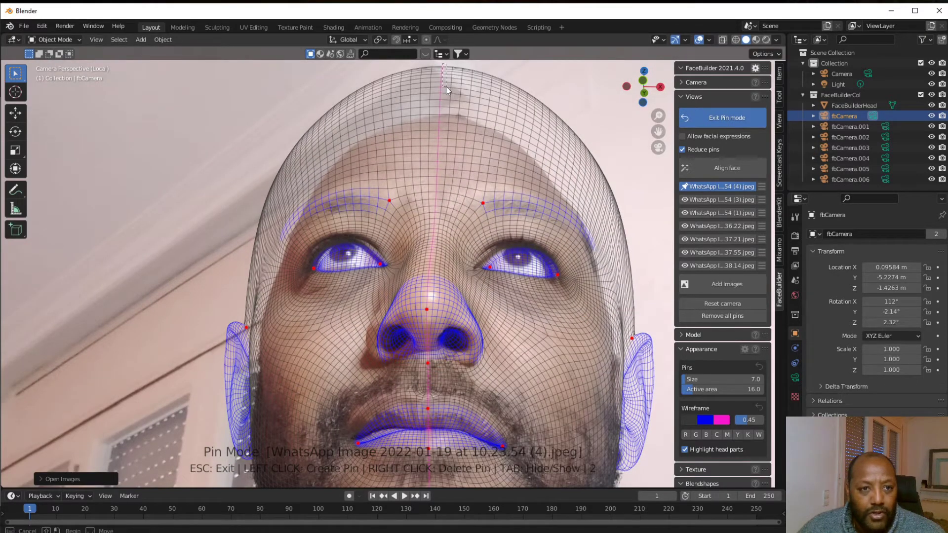
pyautogui.click(442, 71)
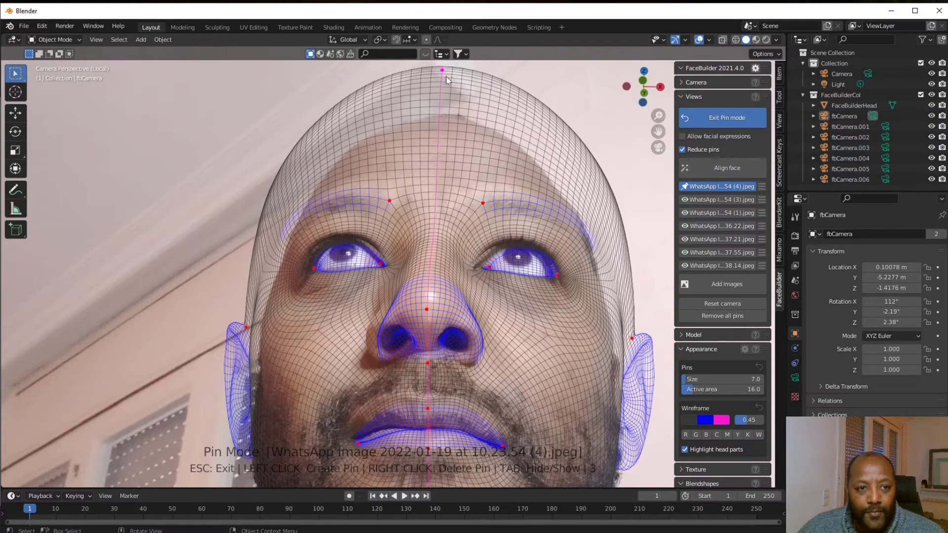
pyautogui.moveTo(446, 77); pyautogui.dragTo(449, 117)
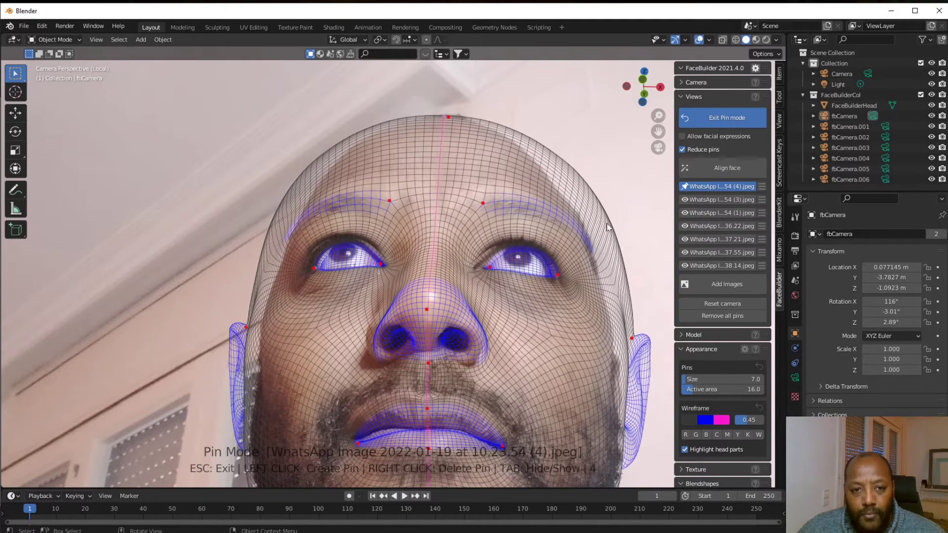
# Pin the forehead edge, both ears and the left jaw onto the photo.
pyautogui.moveTo(608, 219); pyautogui.dragTo(577, 227)
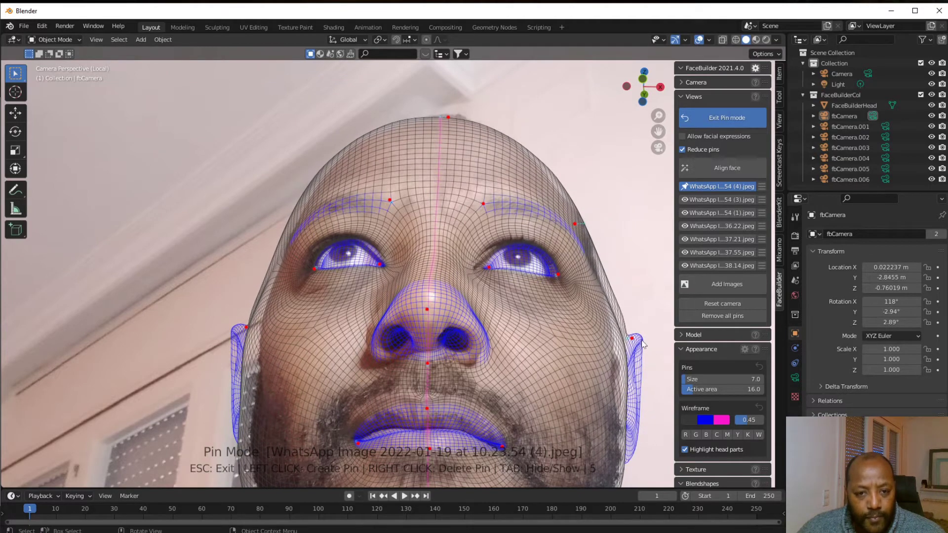
pyautogui.moveTo(638, 340); pyautogui.dragTo(613, 363)
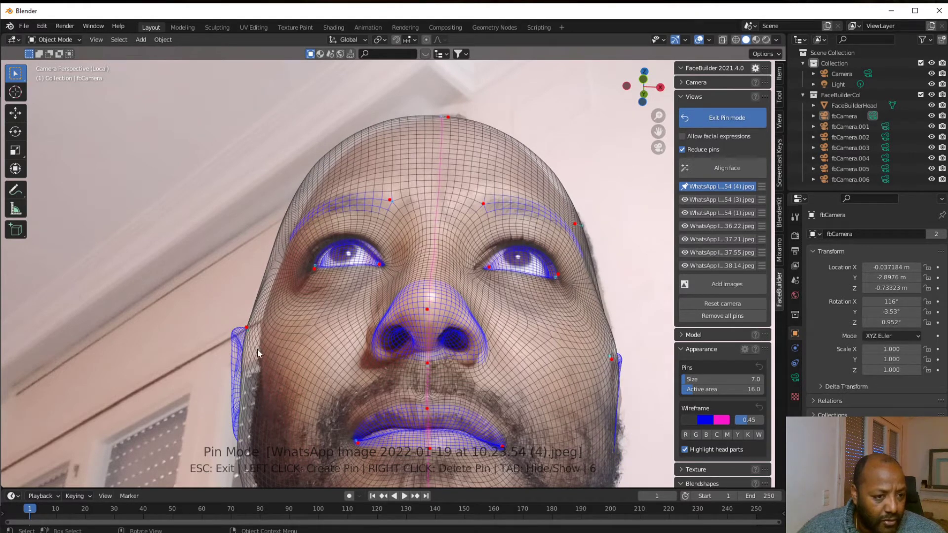
pyautogui.moveTo(237, 336); pyautogui.dragTo(267, 338)
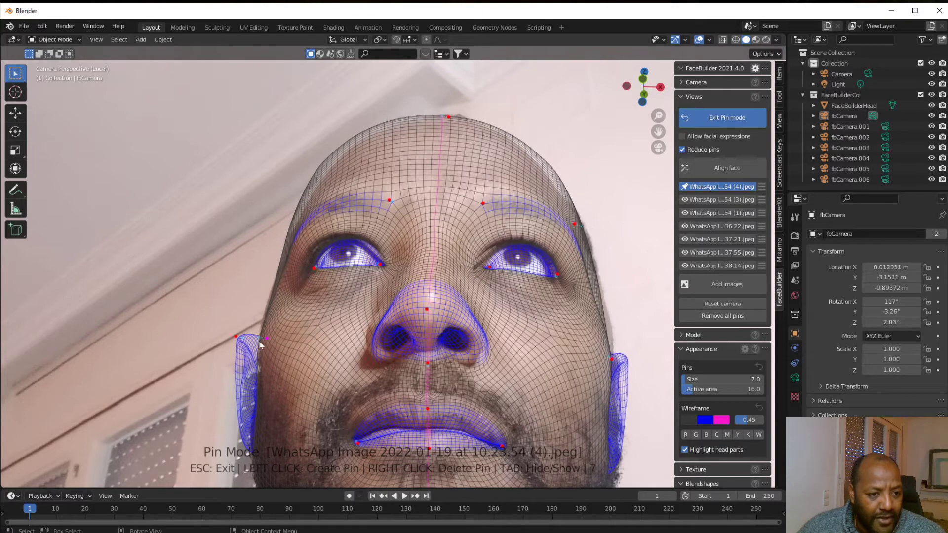
pyautogui.click(238, 338)
pyautogui.moveTo(237, 339); pyautogui.dragTo(260, 367)
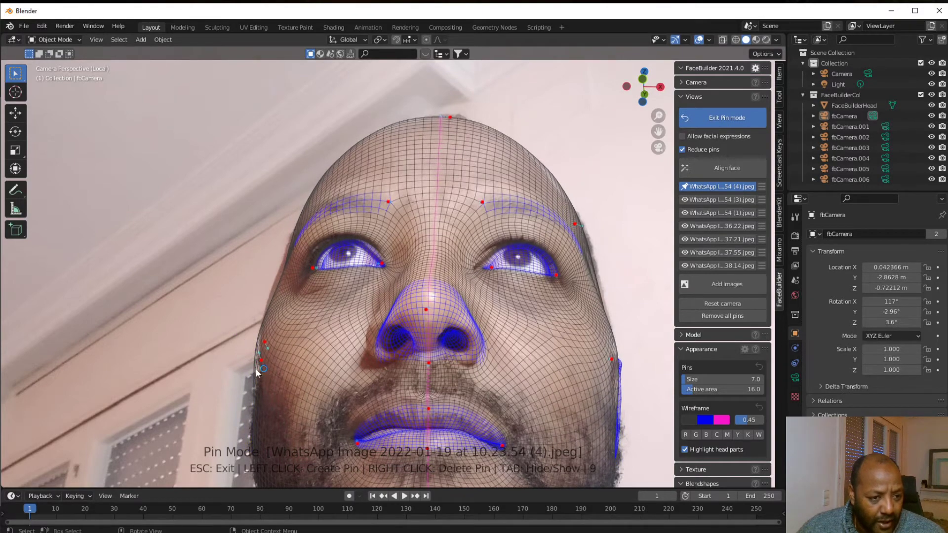
pyautogui.moveTo(254, 370); pyautogui.dragTo(261, 371)
# Add pins on the jaw line, both nostril edges and just under the nose.
pyautogui.scroll(2, 259, 368)
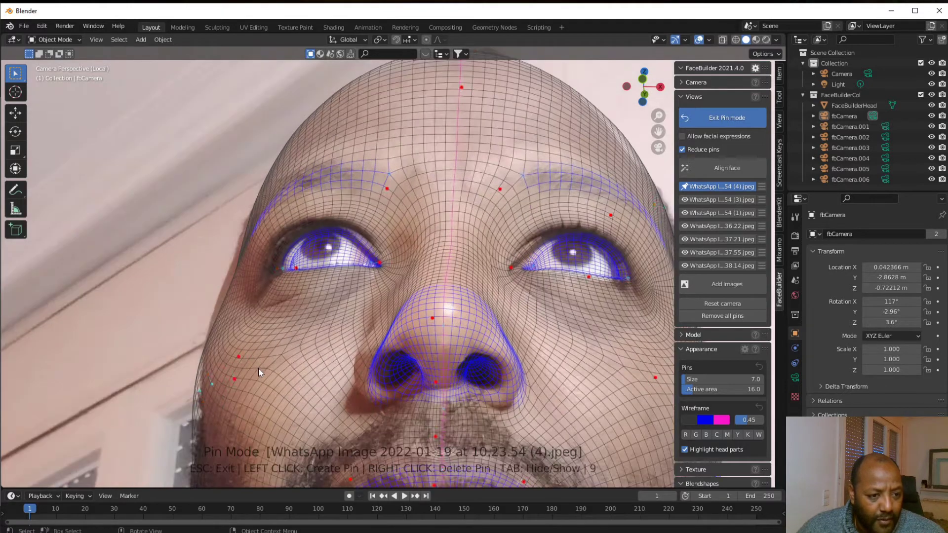
pyautogui.click(204, 418)
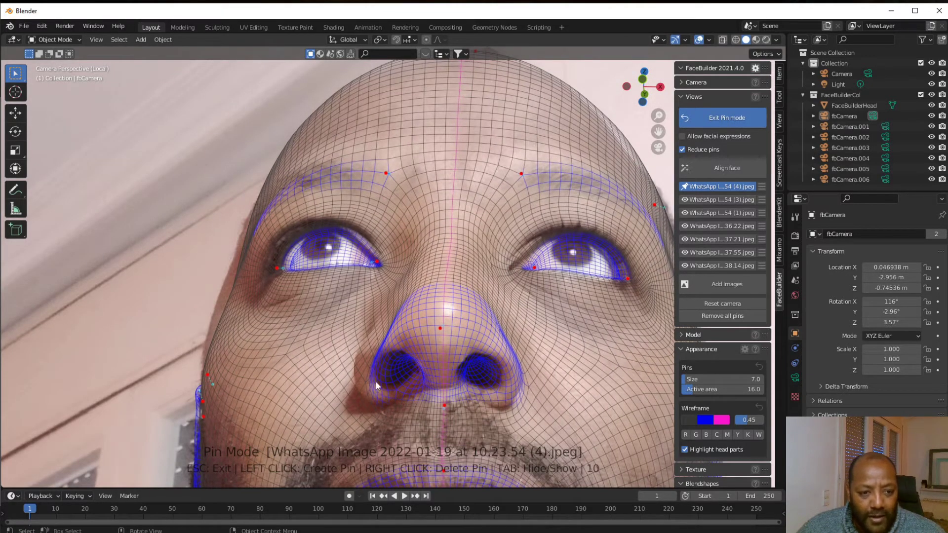
pyautogui.moveTo(375, 381); pyautogui.dragTo(351, 390)
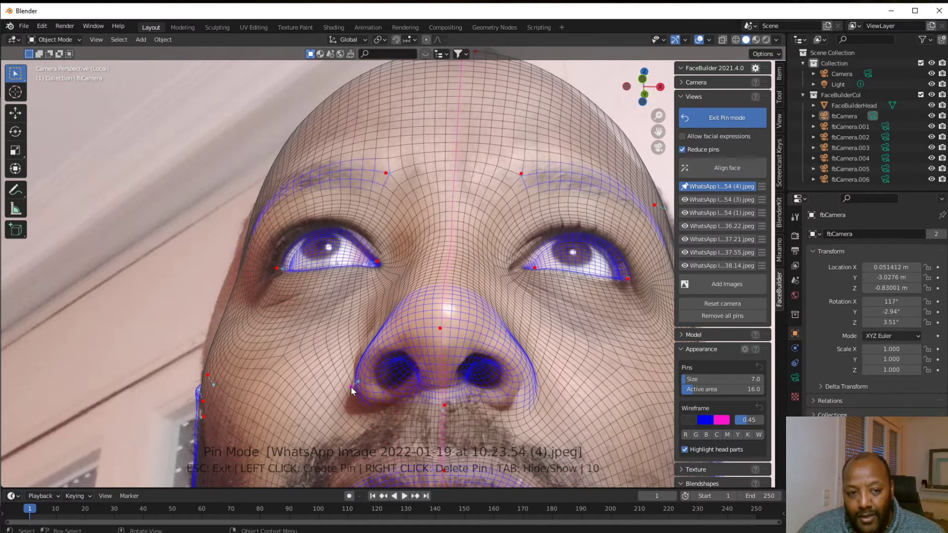
pyautogui.click(508, 388)
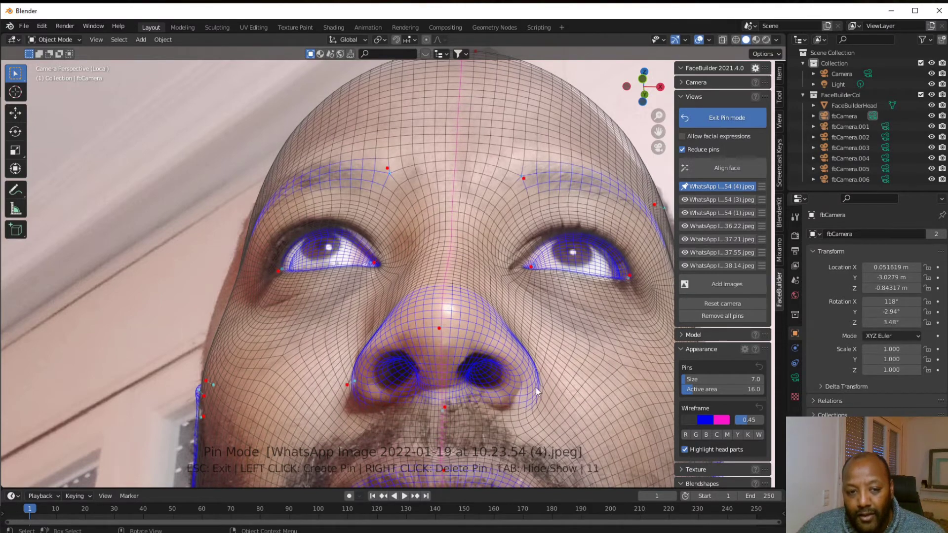
pyautogui.moveTo(537, 391); pyautogui.dragTo(507, 389)
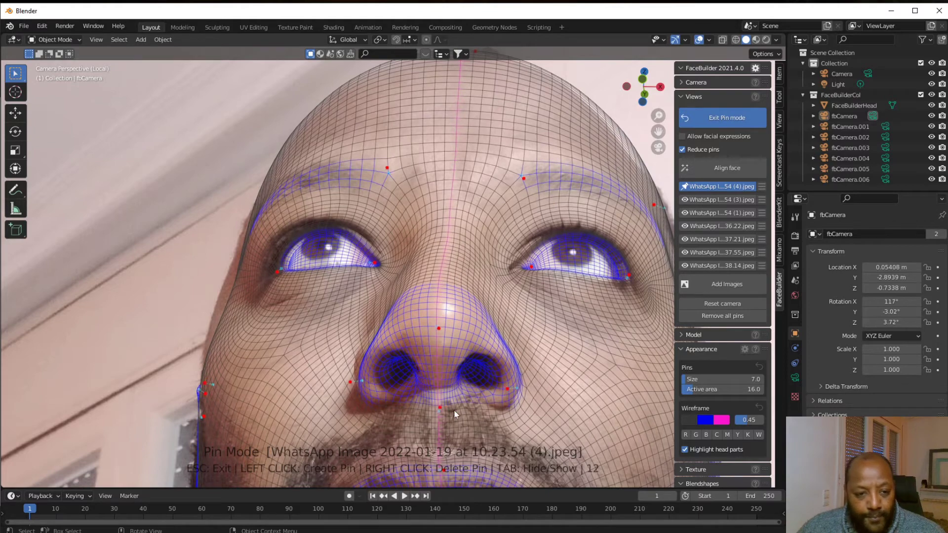
pyautogui.moveTo(439, 410); pyautogui.dragTo(439, 396)
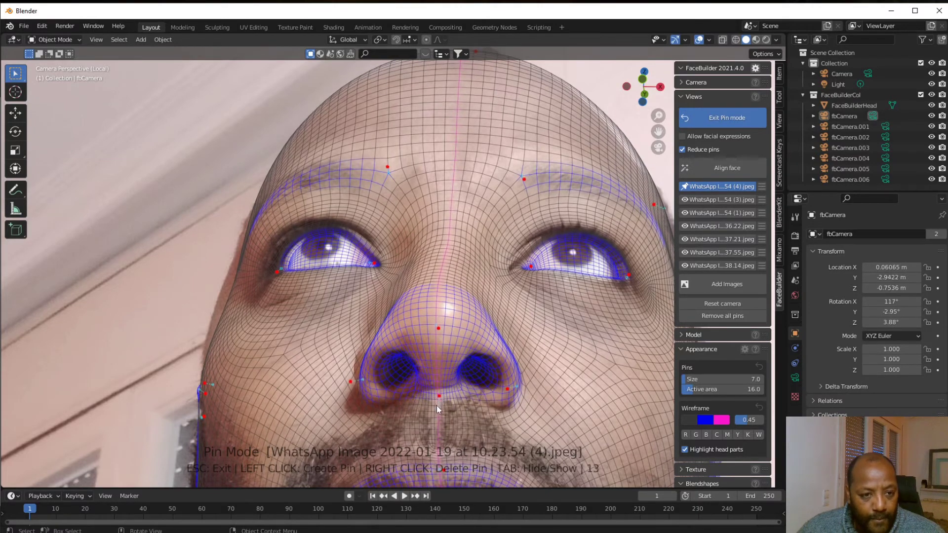
# Pin both eyes' corners and the upper-right forehead edge, bringing the total to 17 pins.
pyautogui.scroll(-2, 437, 405)
pyautogui.scroll(5, 392, 343)
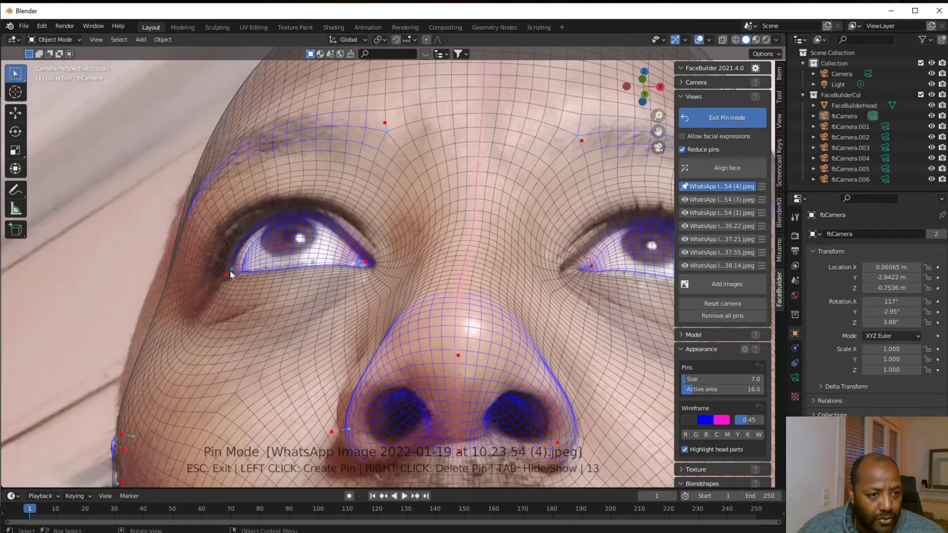
pyautogui.moveTo(235, 270); pyautogui.dragTo(226, 273)
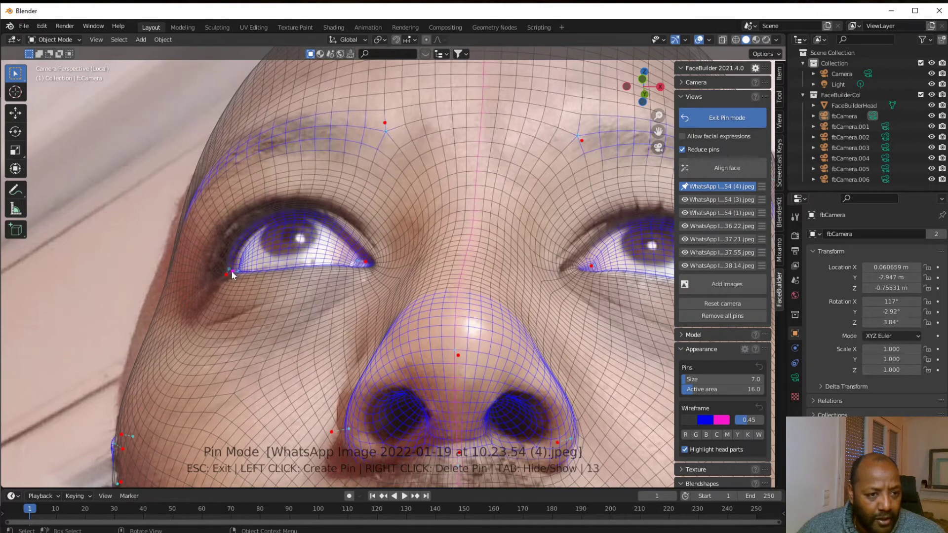
pyautogui.click(228, 275)
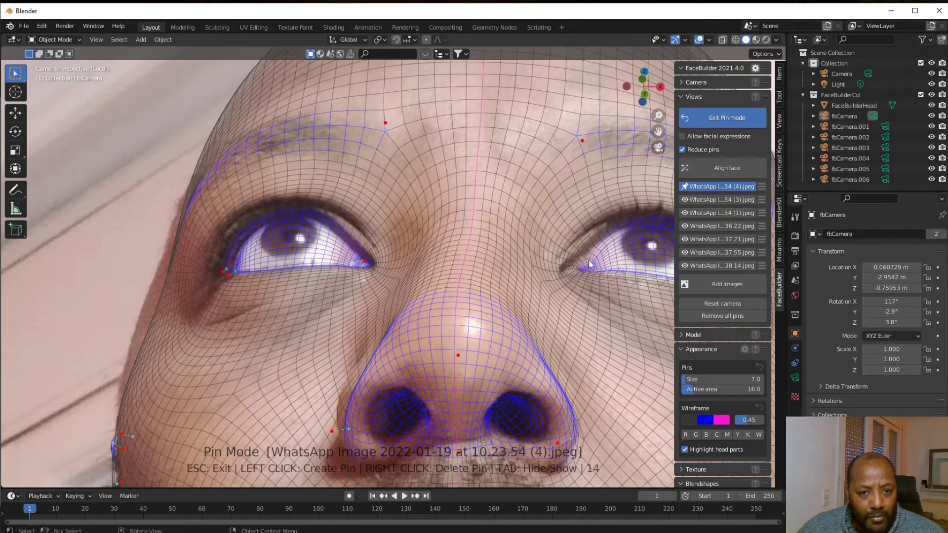
pyautogui.moveTo(589, 271); pyautogui.dragTo(564, 266)
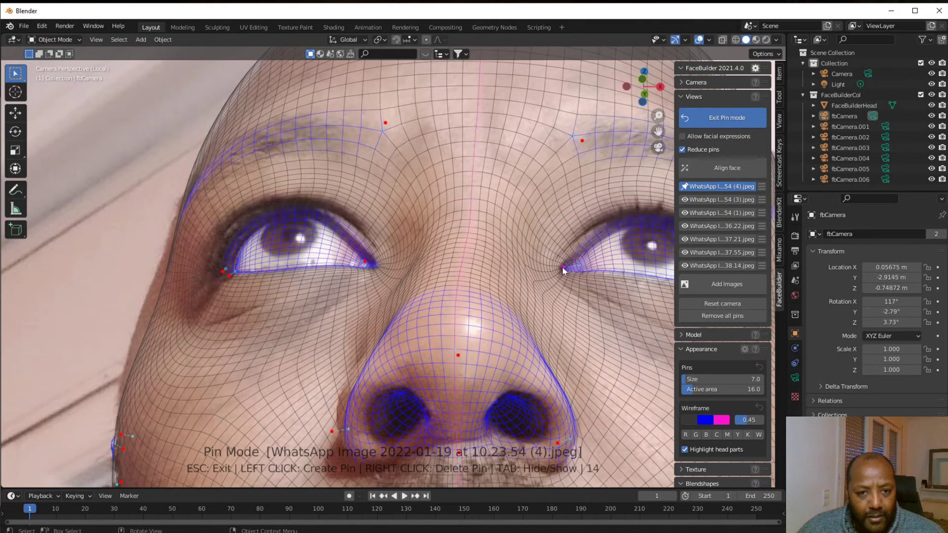
pyautogui.scroll(-2, 592, 294)
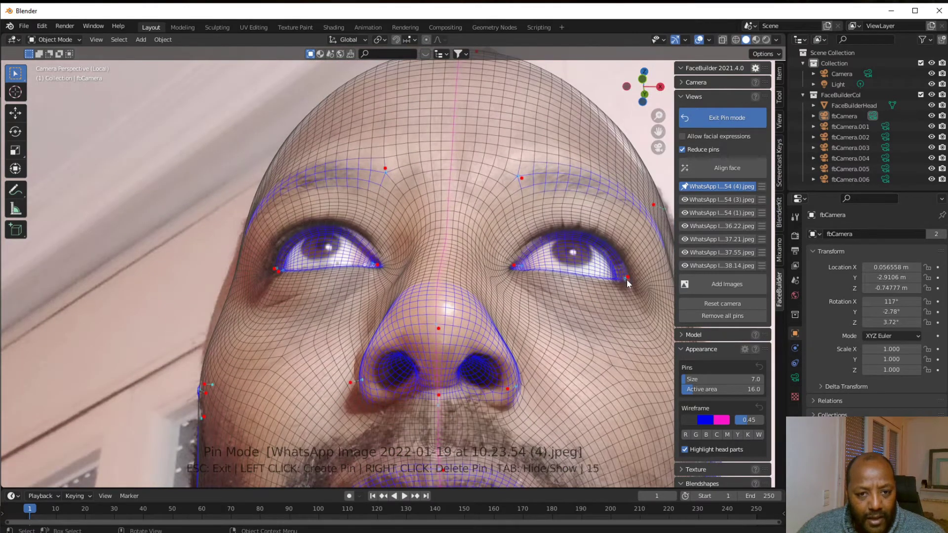
pyautogui.moveTo(627, 283); pyautogui.dragTo(634, 291)
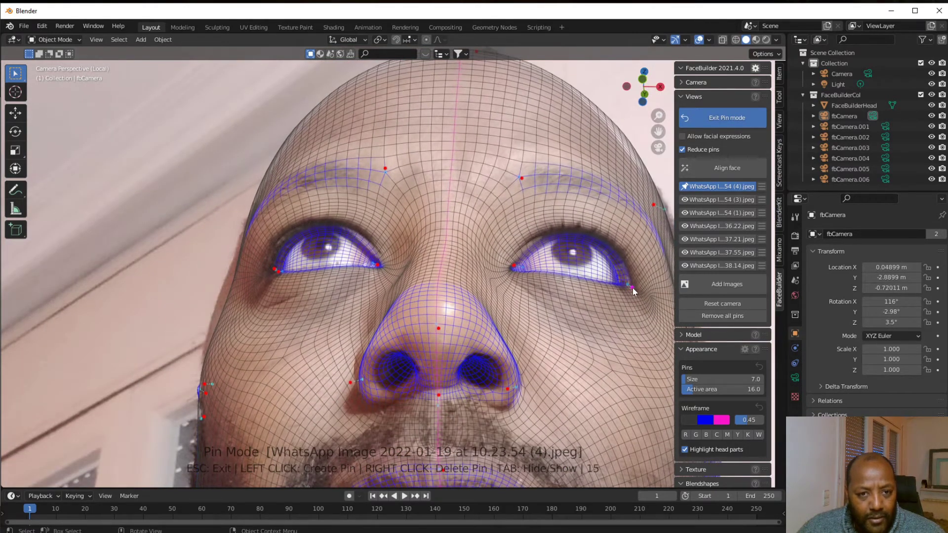
pyautogui.click(620, 147)
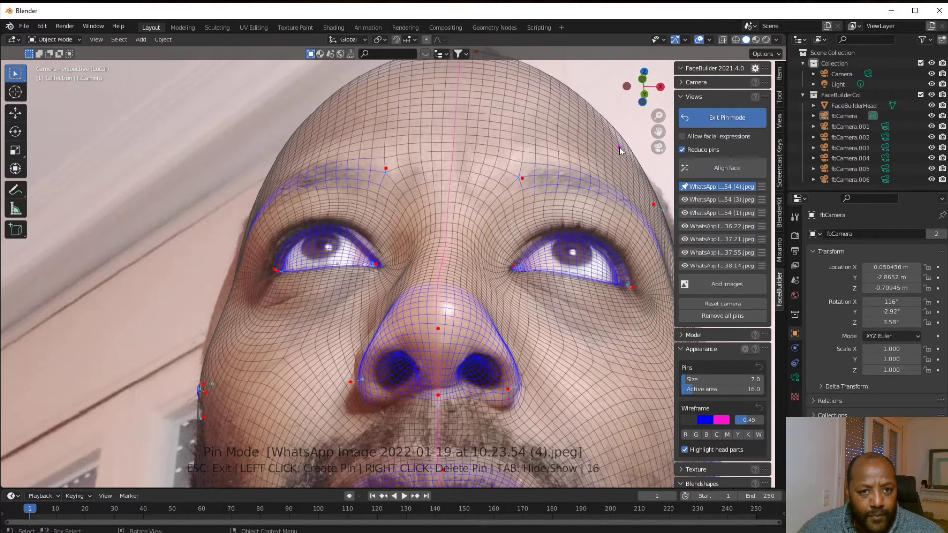
pyautogui.scroll(-4, 512, 304)
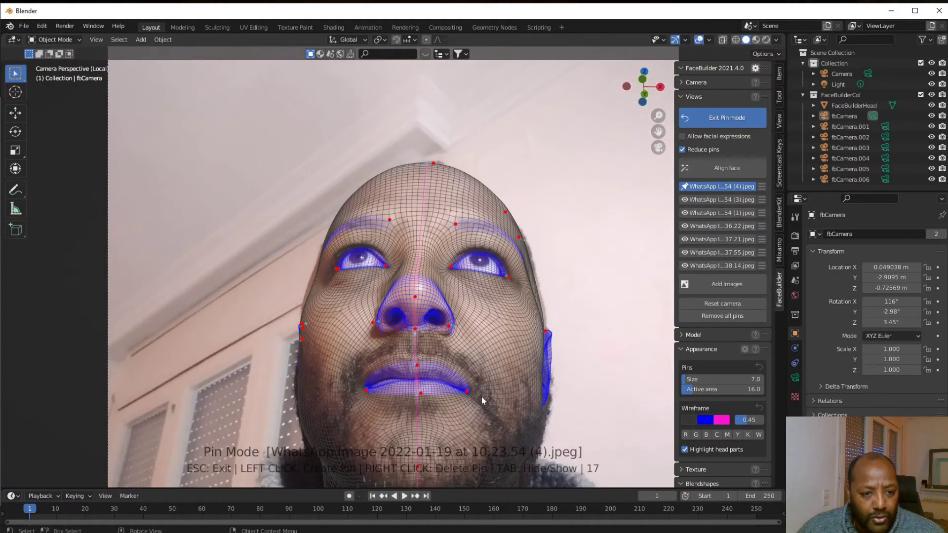
# Pin the lower-left lip edge, both mouth corners, lower lip centre and chin.
pyautogui.moveTo(384, 428); pyautogui.dragTo(383, 392)
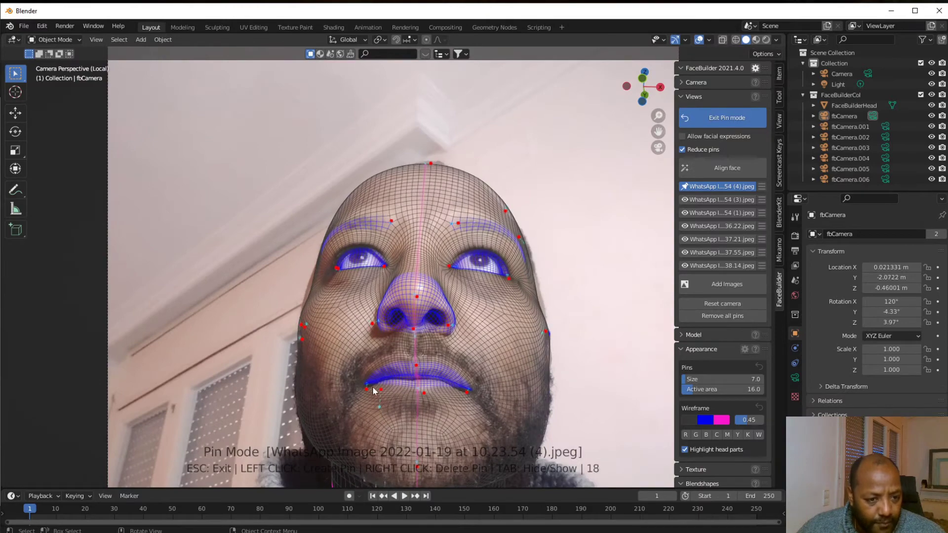
pyautogui.scroll(4, 385, 404)
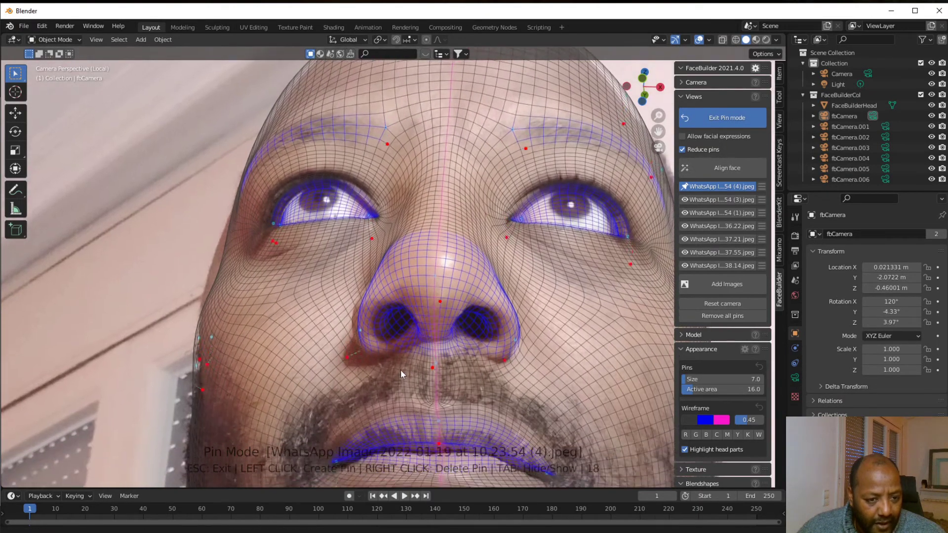
pyautogui.keyDown('shift'); pyautogui.moveTo(403, 422); pyautogui.dragTo(390, 275, button='middle'); pyautogui.keyUp('shift')
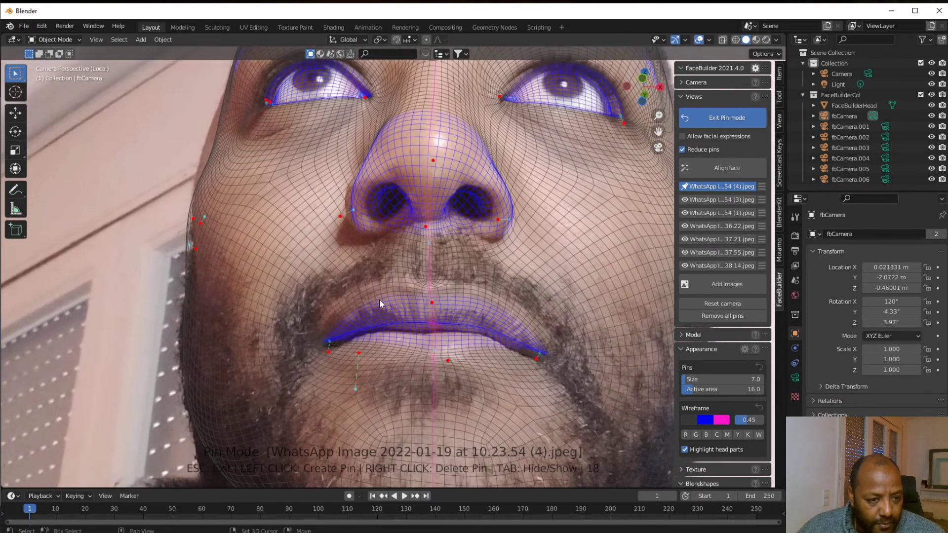
pyautogui.click(332, 343)
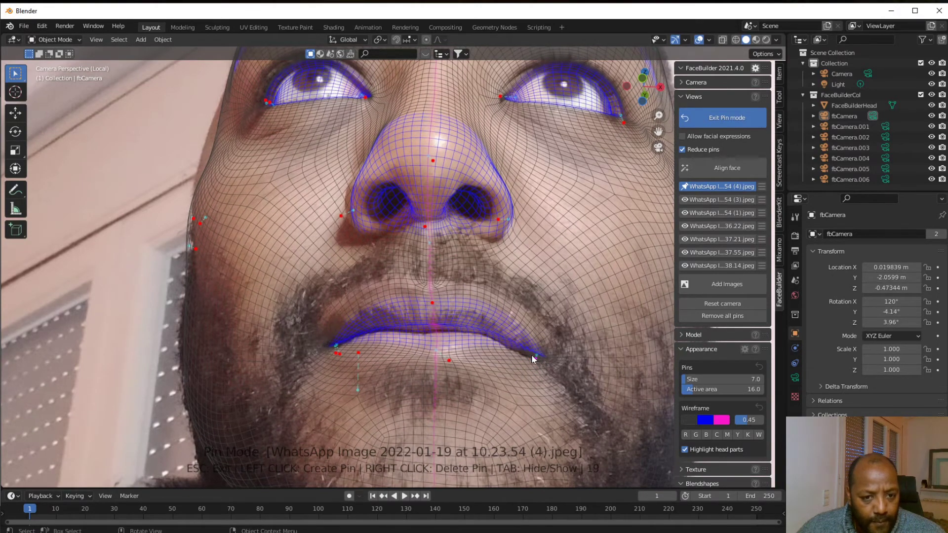
pyautogui.click(523, 368)
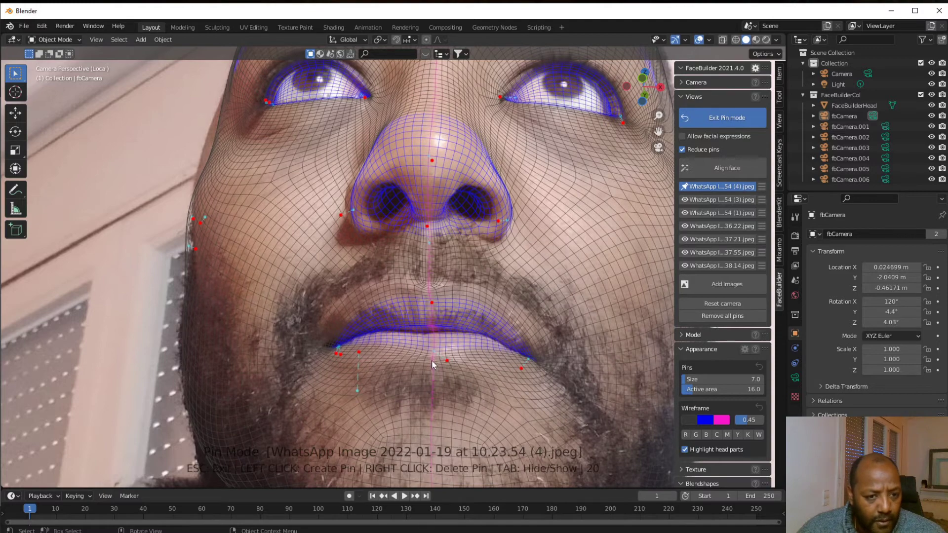
pyautogui.moveTo(433, 356); pyautogui.dragTo(432, 361)
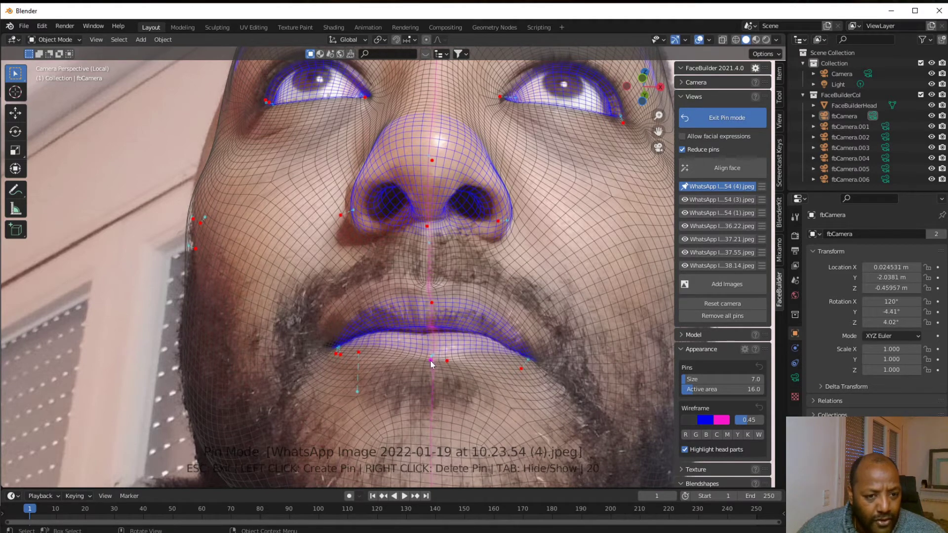
pyautogui.scroll(-3, 444, 378)
pyautogui.click(443, 441)
pyautogui.scroll(-1, 436, 447)
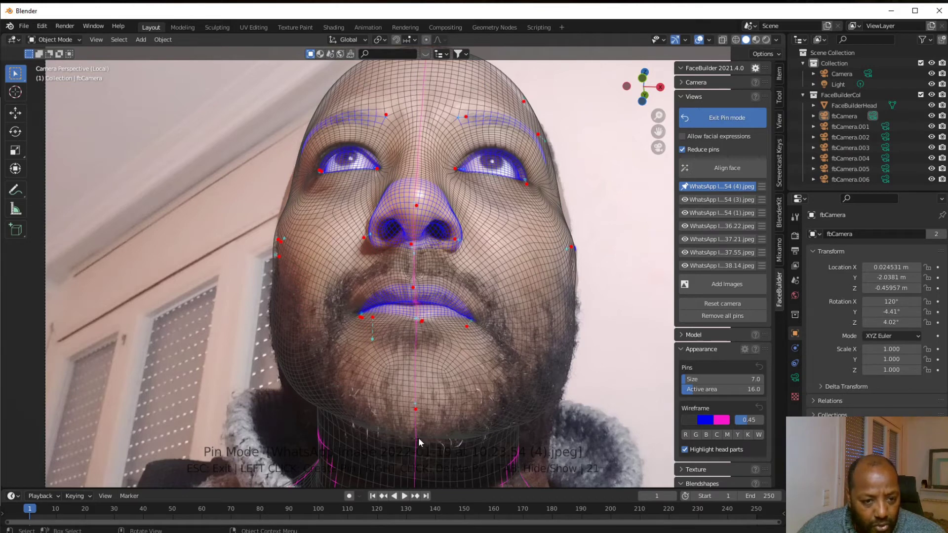
# Add and adjust pins at the neck, both mouth corners and the lips on the first selfie.
pyautogui.click(420, 451)
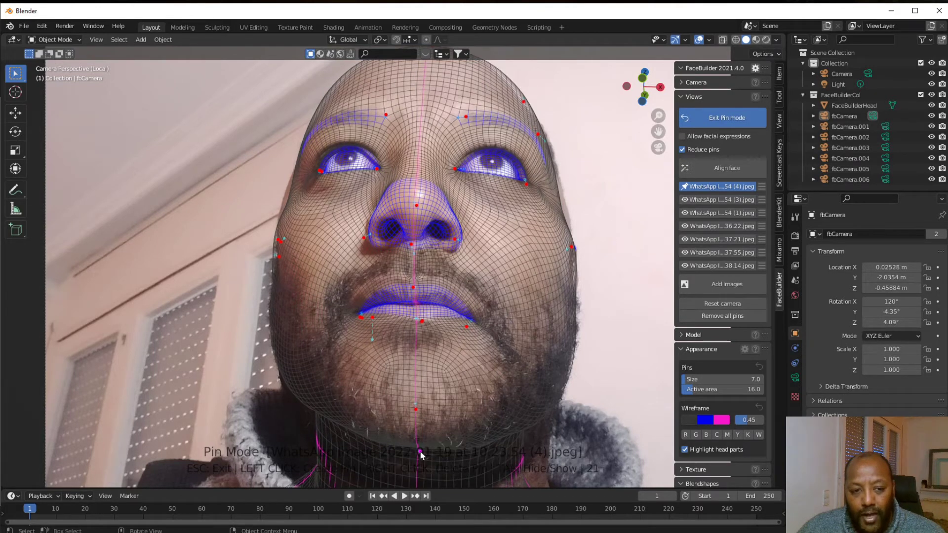
pyautogui.moveTo(421, 453); pyautogui.dragTo(424, 456)
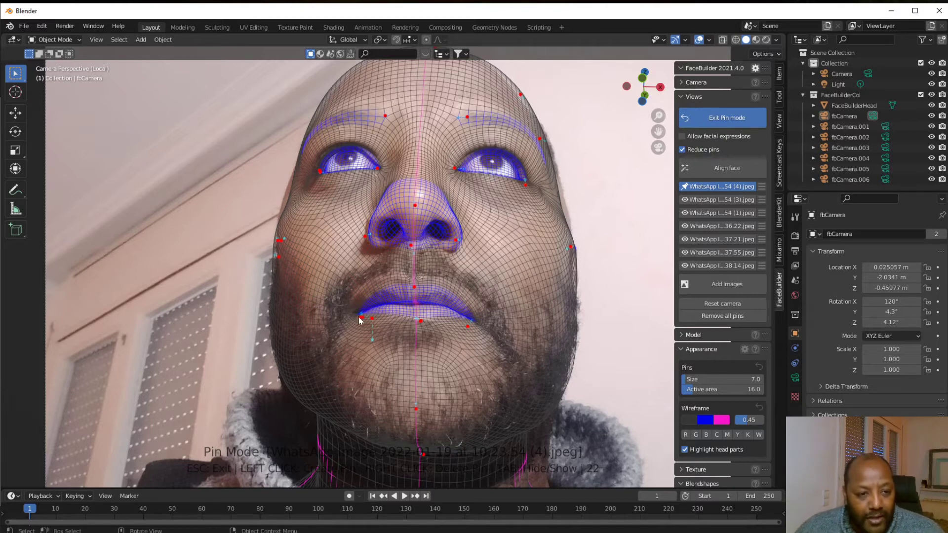
pyautogui.moveTo(359, 319); pyautogui.dragTo(356, 320)
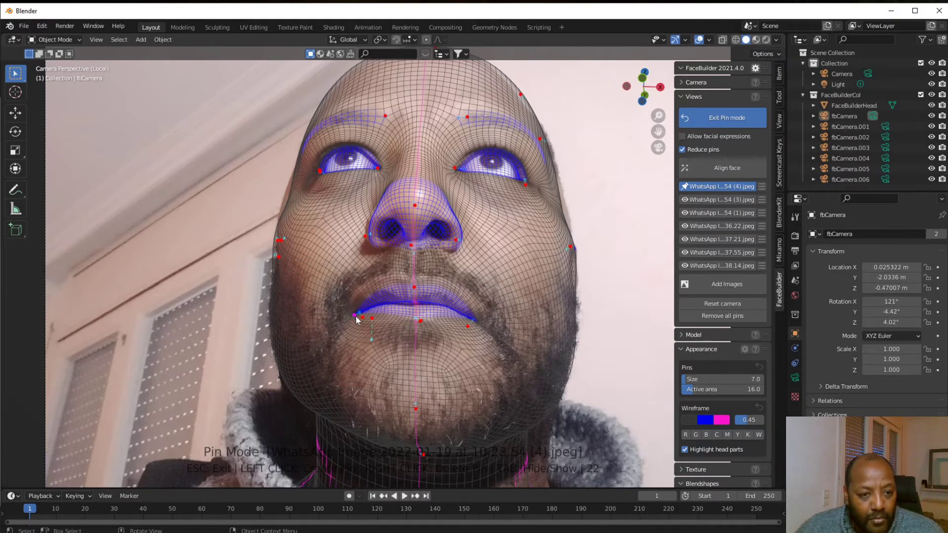
pyautogui.moveTo(405, 289); pyautogui.dragTo(408, 280)
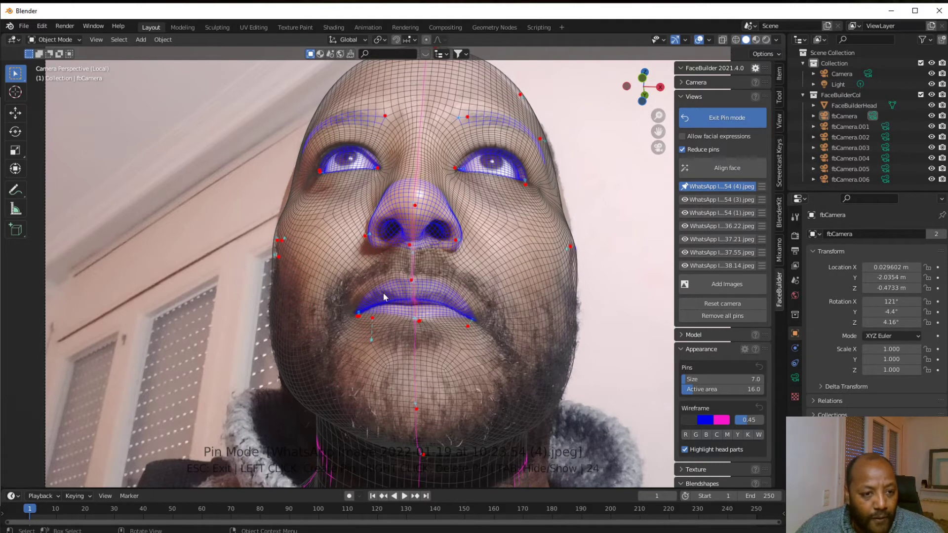
pyautogui.click(358, 310)
pyautogui.moveTo(351, 316); pyautogui.dragTo(342, 314)
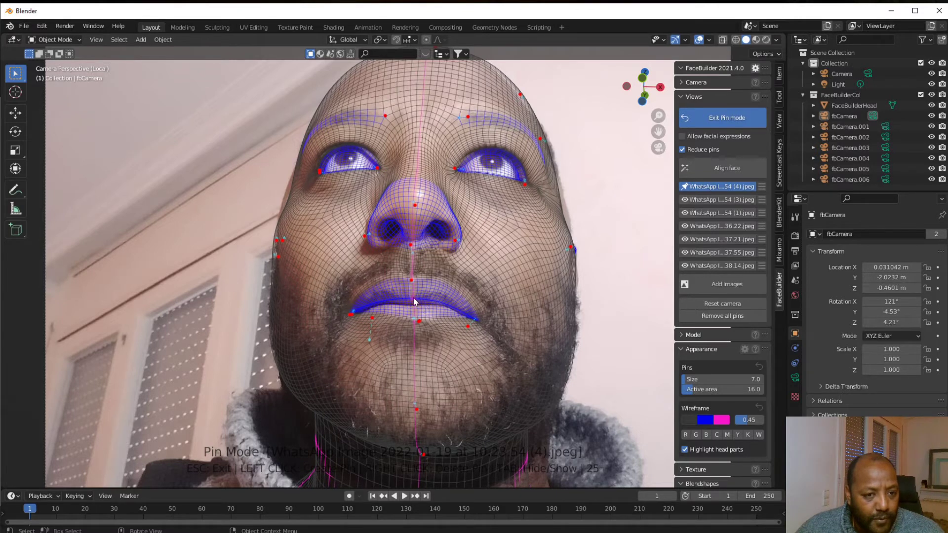
pyautogui.moveTo(414, 302); pyautogui.dragTo(417, 312)
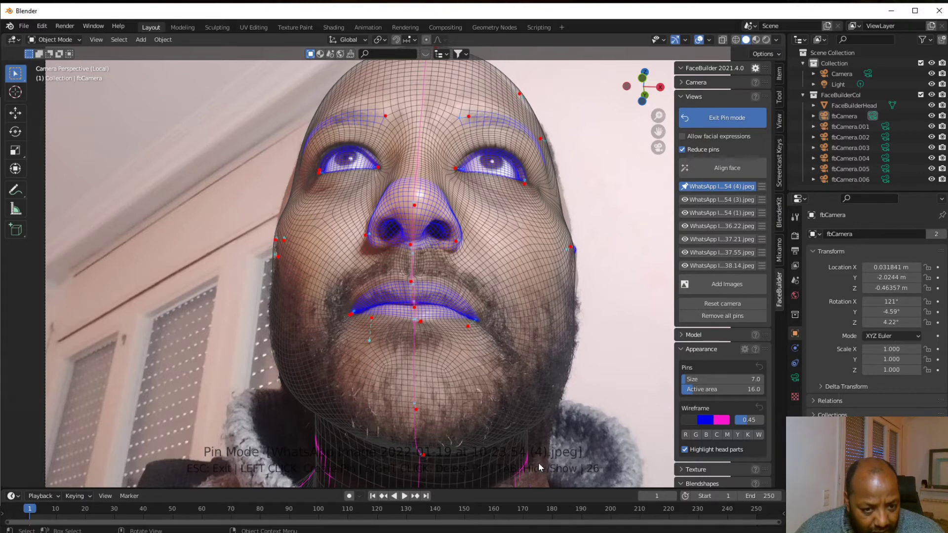
# Pin the jaw, chin and left cheek outline onto the face edge.
pyautogui.moveTo(534, 457); pyautogui.dragTo(553, 472)
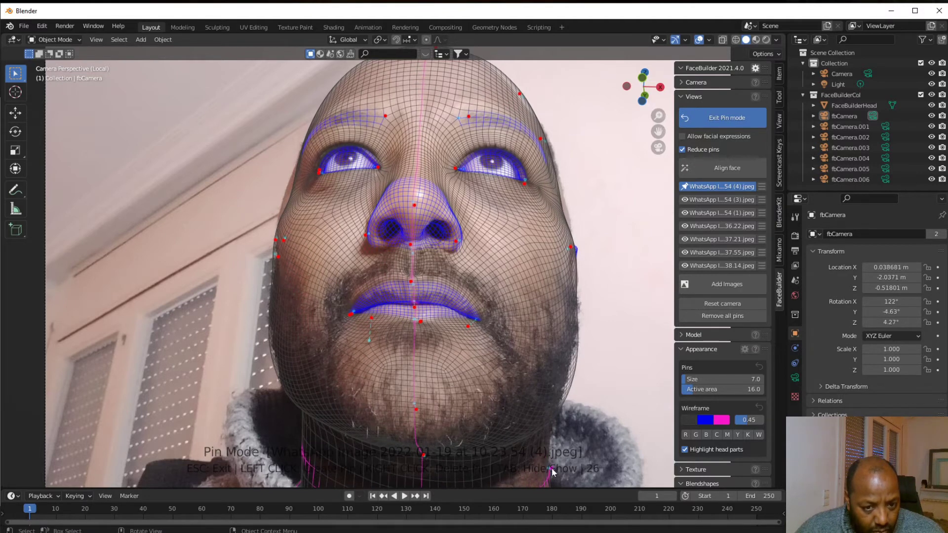
pyautogui.click(549, 471)
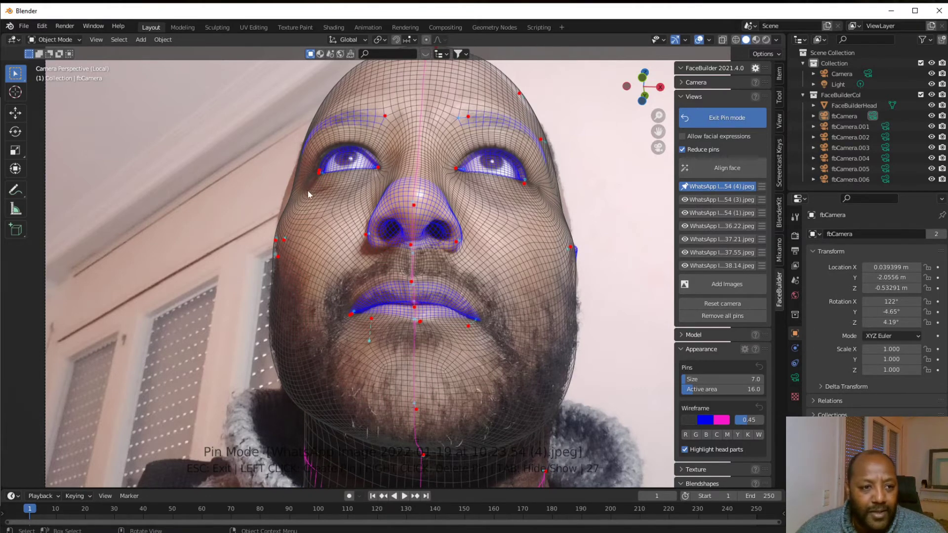
pyautogui.moveTo(293, 196); pyautogui.dragTo(289, 189)
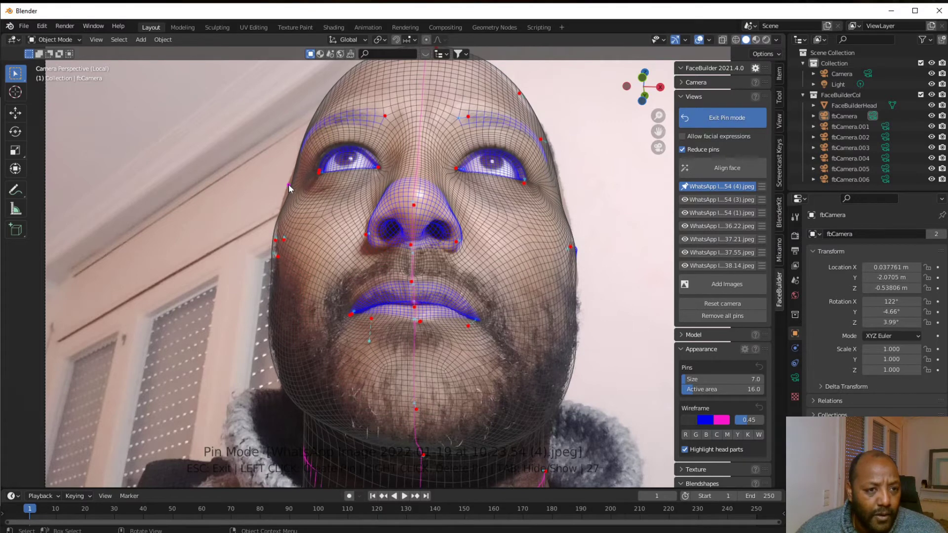
pyautogui.moveTo(274, 244); pyautogui.dragTo(279, 245)
pyautogui.click(278, 241)
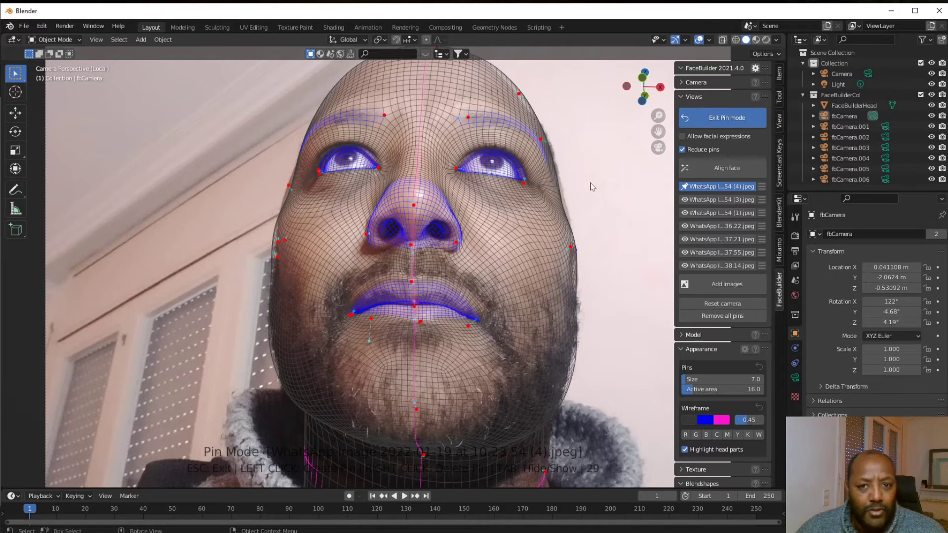
# Switch to the WhatsApp ...54 (3) selfie and move the head mesh onto the face.
pyautogui.click(726, 203)
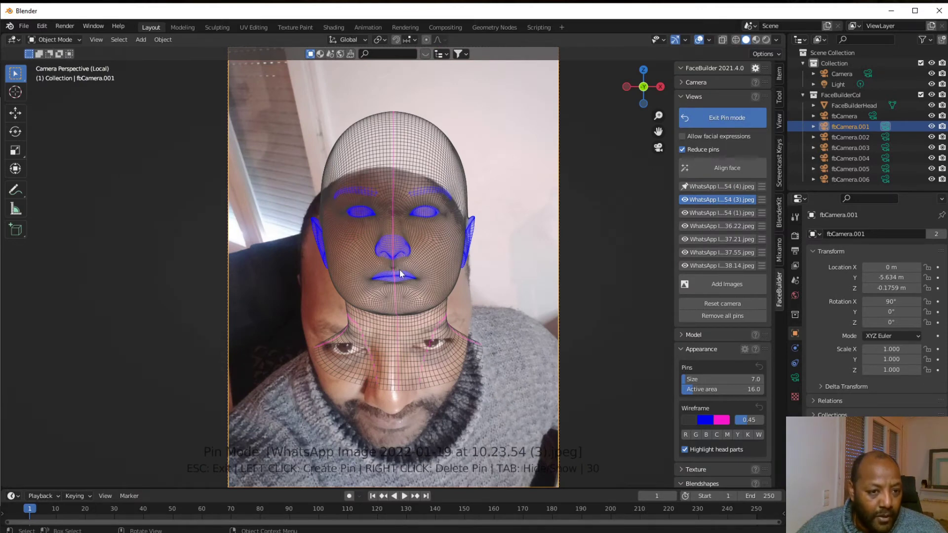
pyautogui.keyDown('shift'); pyautogui.moveTo(483, 366); pyautogui.dragTo(490, 301, button='middle'); pyautogui.keyUp('shift')
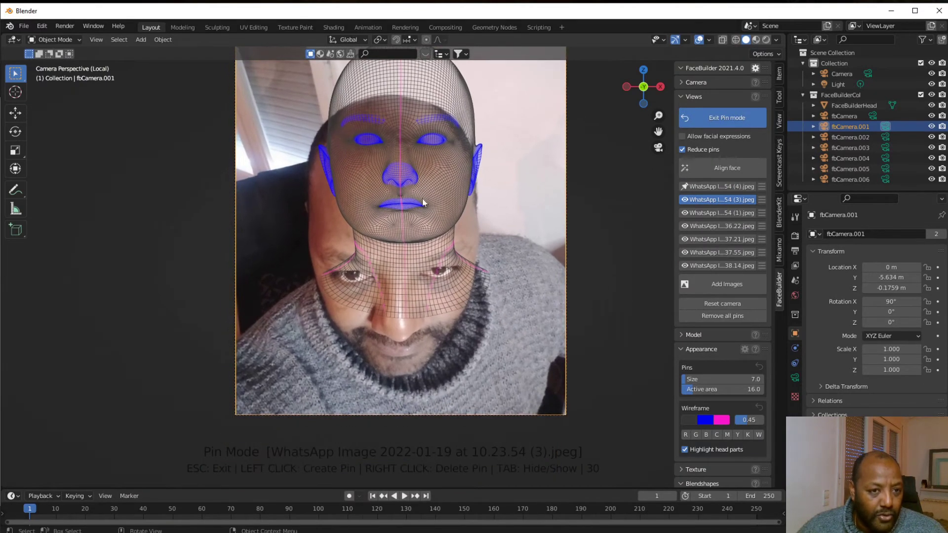
pyautogui.moveTo(401, 184); pyautogui.dragTo(402, 344)
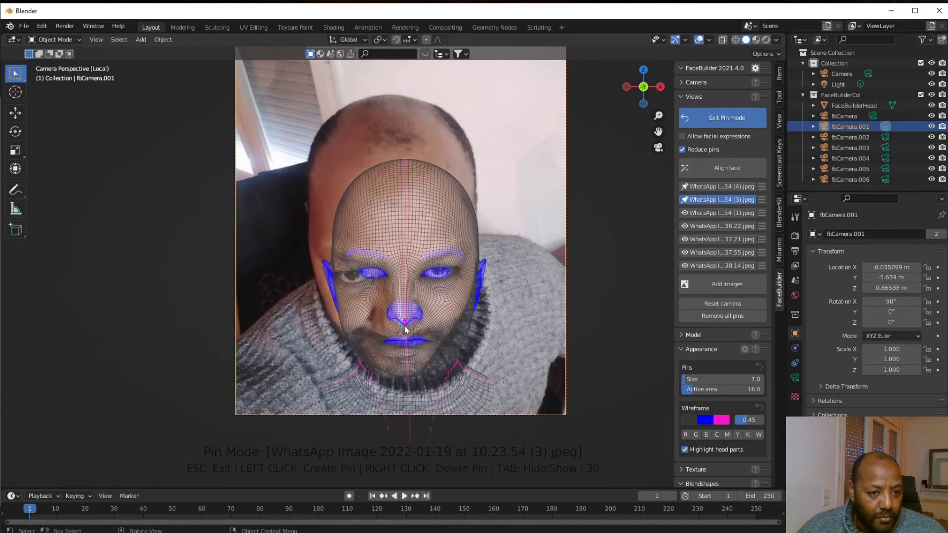
pyautogui.scroll(2, 402, 344)
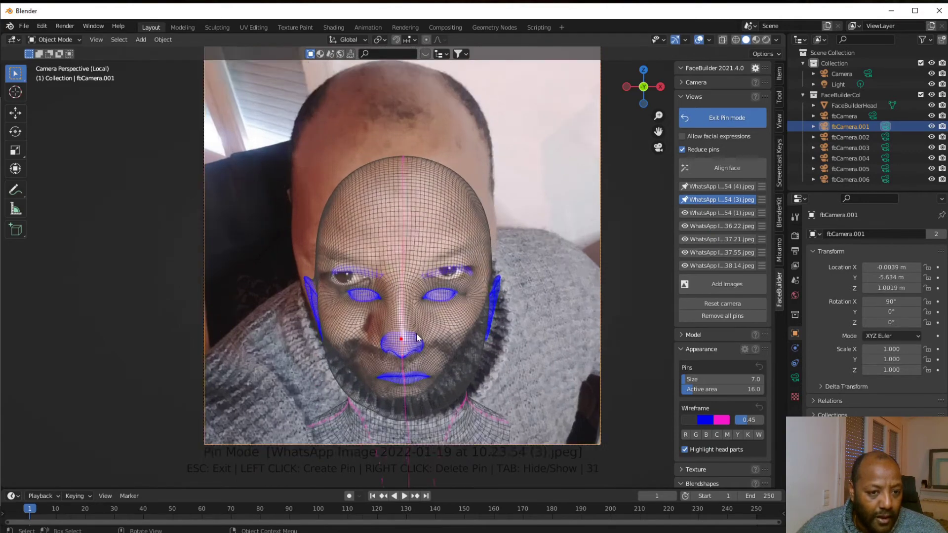
pyautogui.scroll(2, 415, 345)
# Pin the eye corners, upper eyelid, left ear tip and right side of the head.
pyautogui.moveTo(372, 320); pyautogui.dragTo(354, 292)
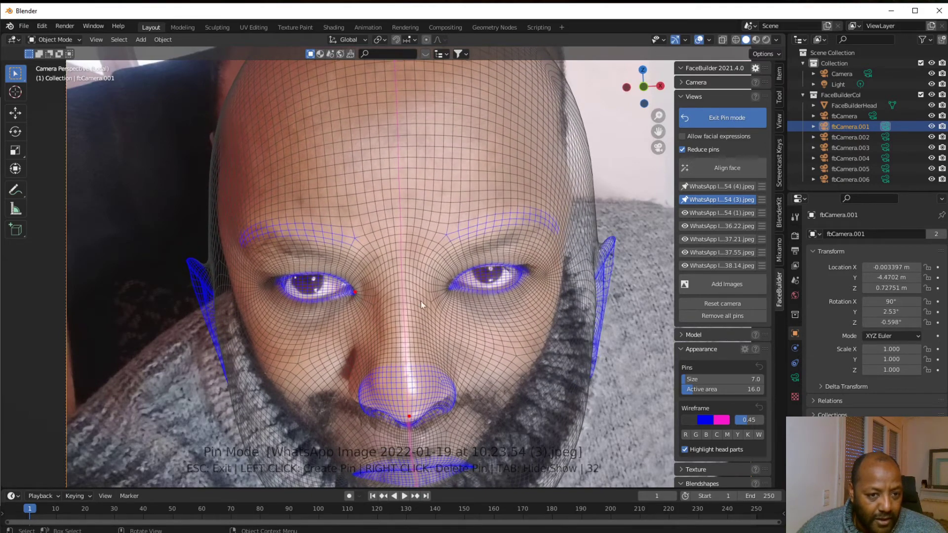
pyautogui.moveTo(451, 287); pyautogui.dragTo(453, 287)
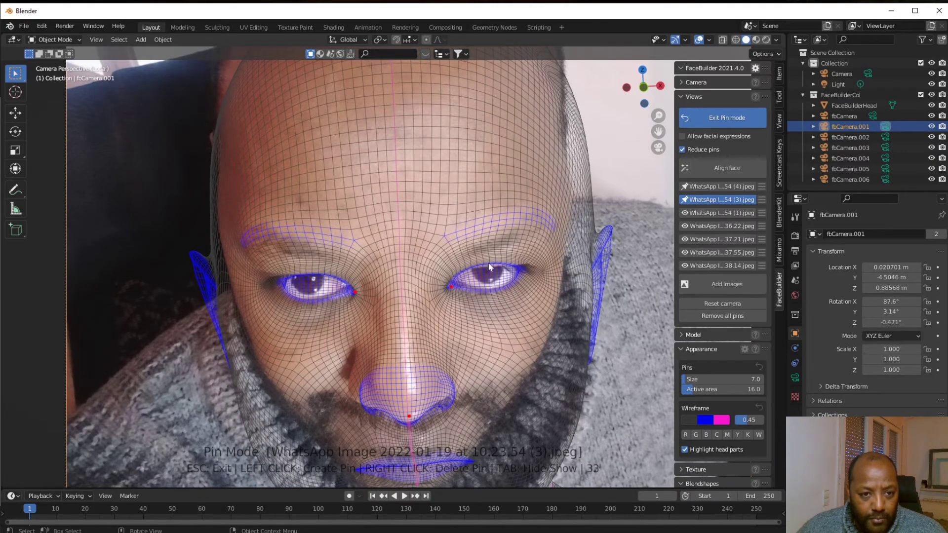
pyautogui.moveTo(489, 263); pyautogui.dragTo(490, 266)
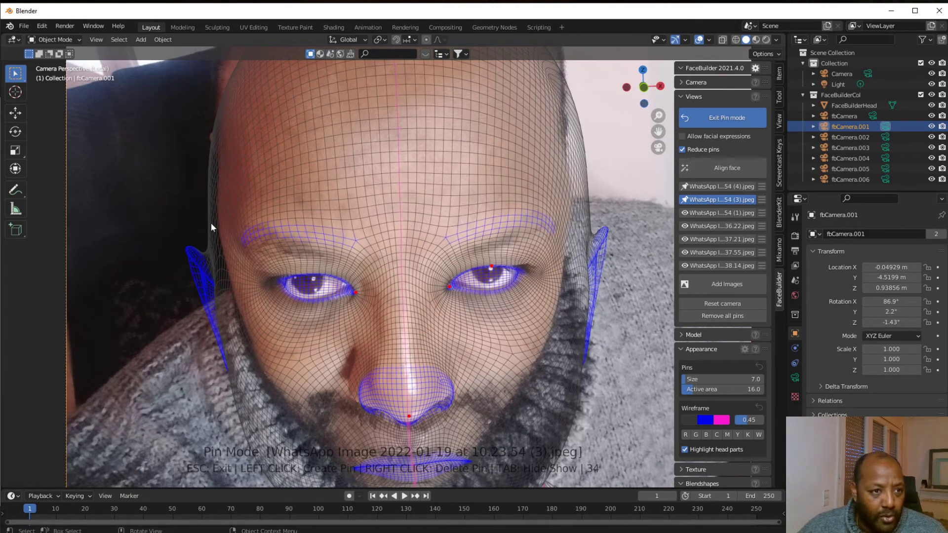
pyautogui.moveTo(193, 253); pyautogui.dragTo(212, 141)
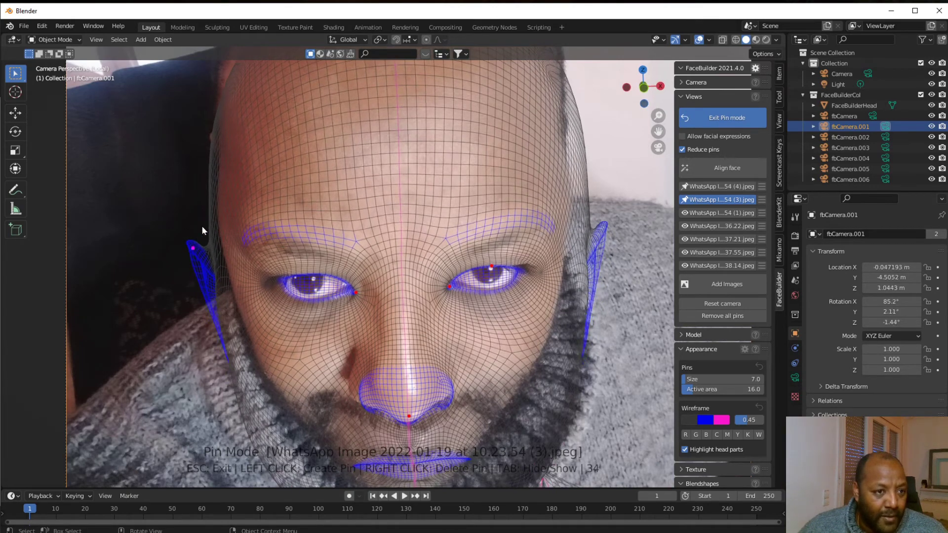
pyautogui.moveTo(609, 133); pyautogui.dragTo(589, 139)
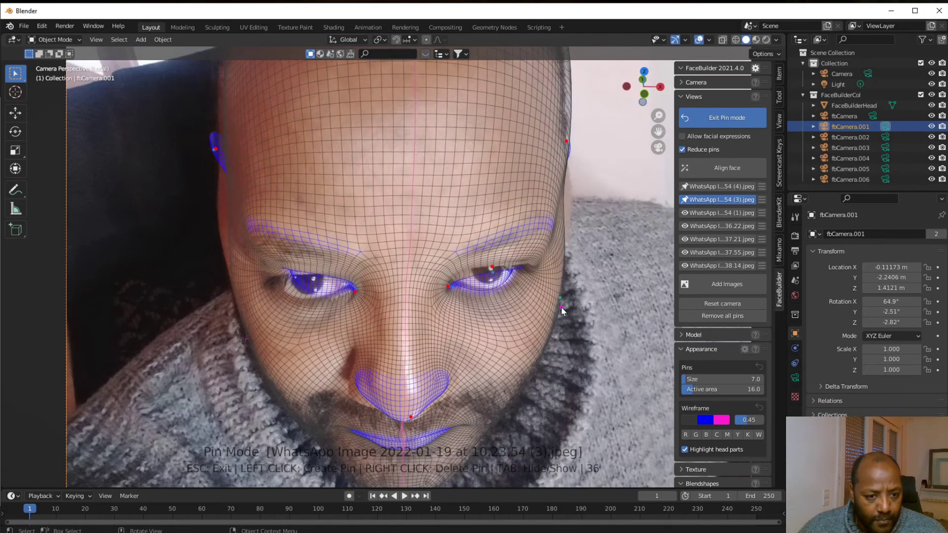
# Pin the mesh to the lips, then page through to the 10.38.14 photo view.
pyautogui.scroll(3, 606, 279)
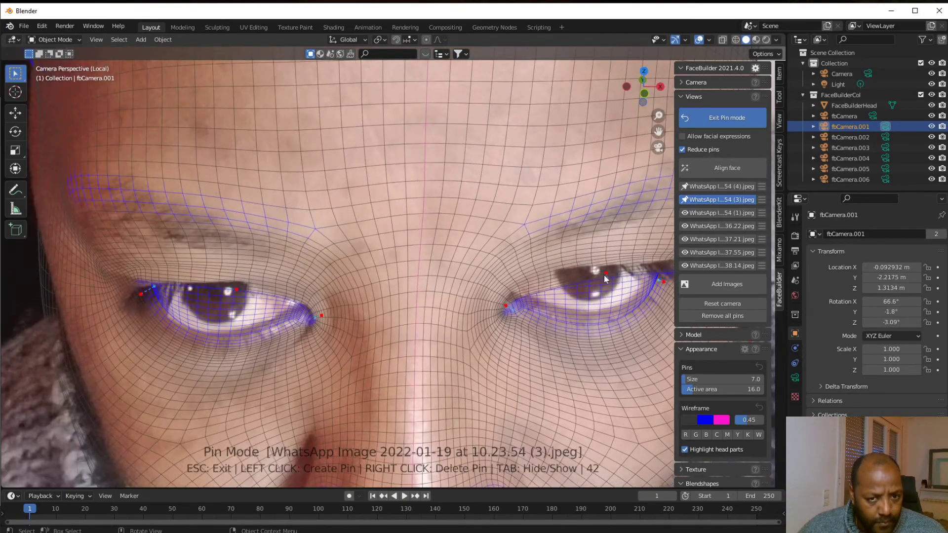
pyautogui.keyDown('shift'); pyautogui.moveTo(606, 279); pyautogui.dragTo(413, 275, button='middle'); pyautogui.keyUp('shift')
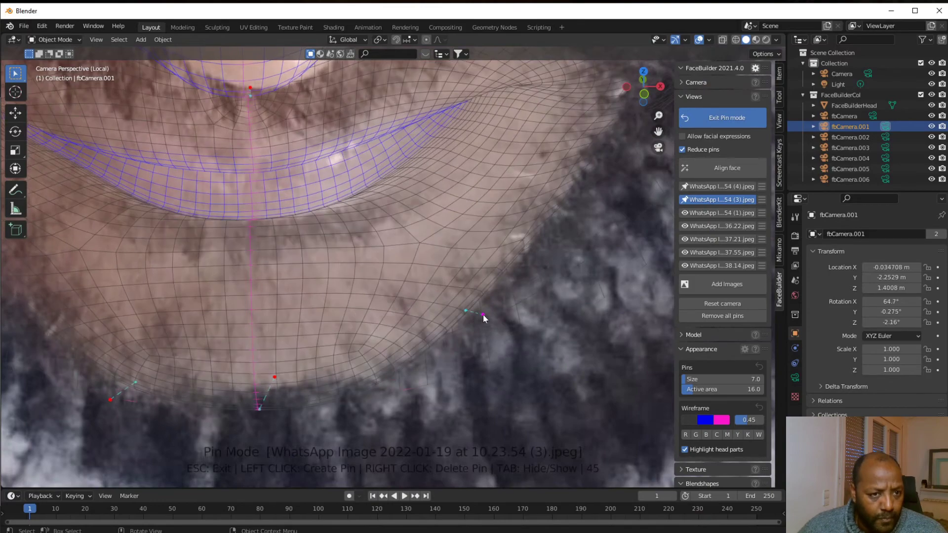
pyautogui.click(388, 314)
pyautogui.scroll(-5, 388, 314)
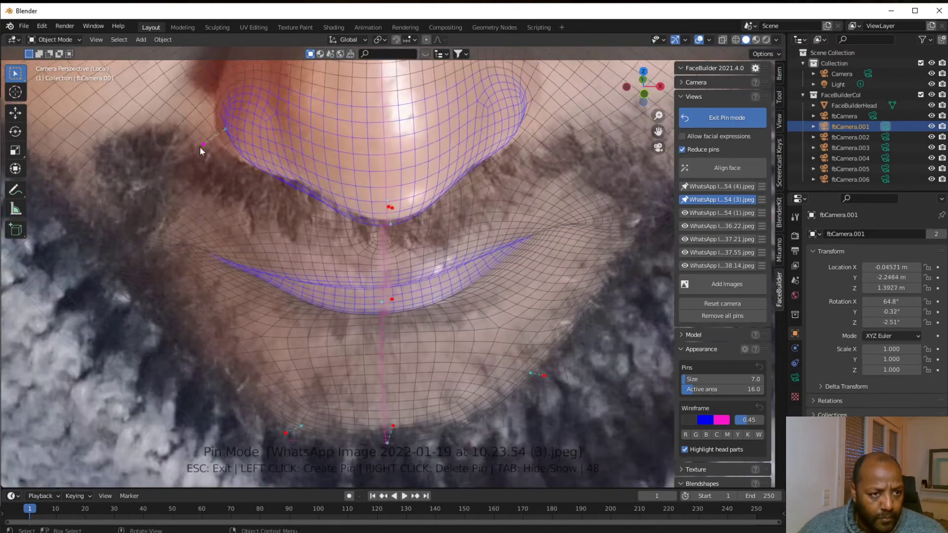
pyautogui.press('pagedown')
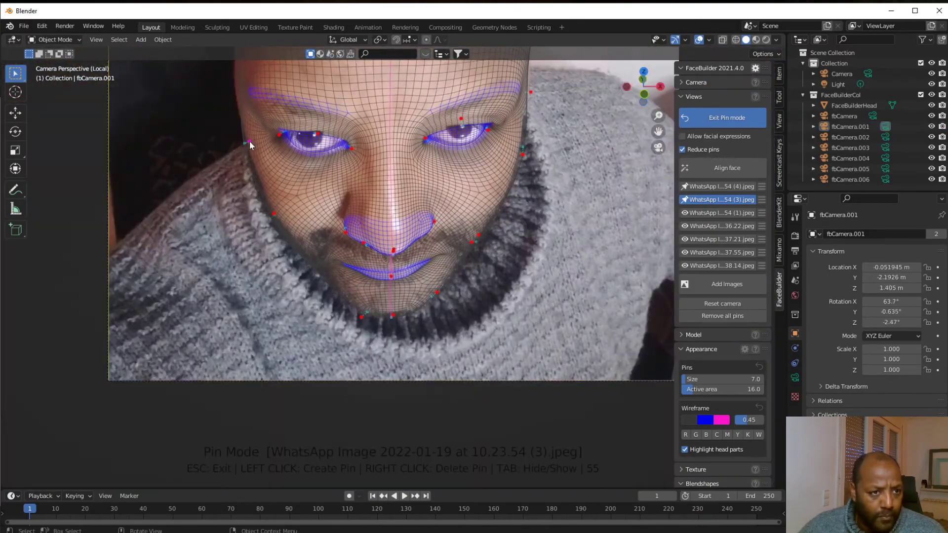
pyautogui.press('pagedown')
pyautogui.press('pagedown')
pyautogui.press('pagedown')
pyautogui.press('pagedown')
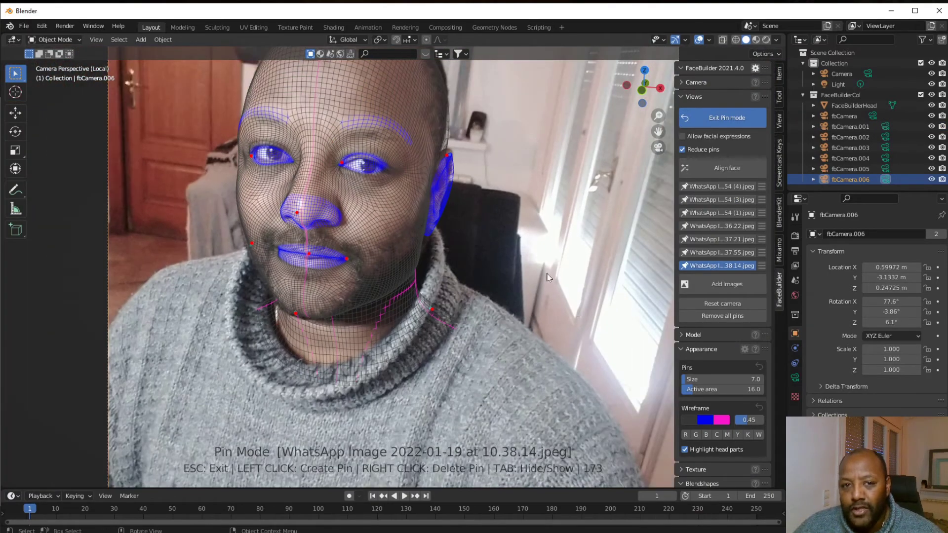
# On the 54 (4) selfie, pin the right cheek outline and pull the mesh top to the crown.
pyautogui.press('Home')
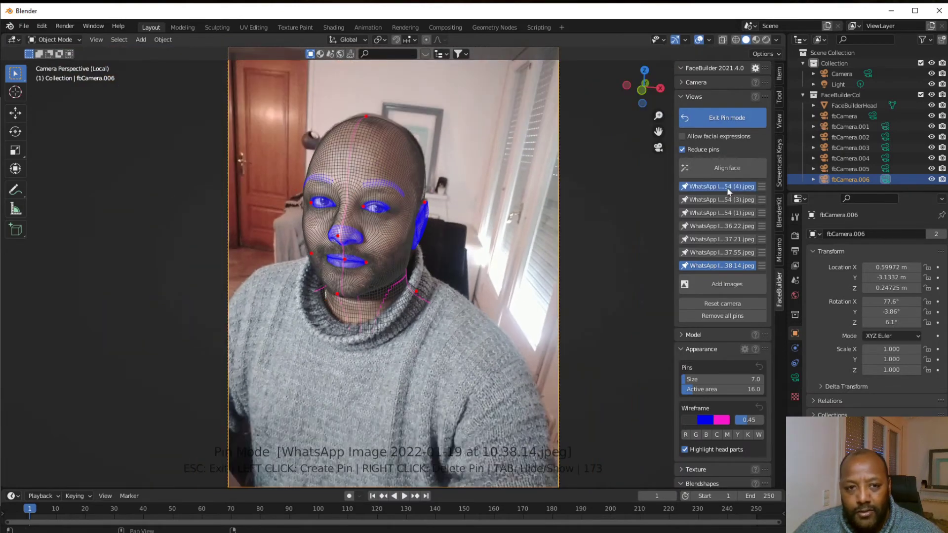
pyautogui.press('pagedown')
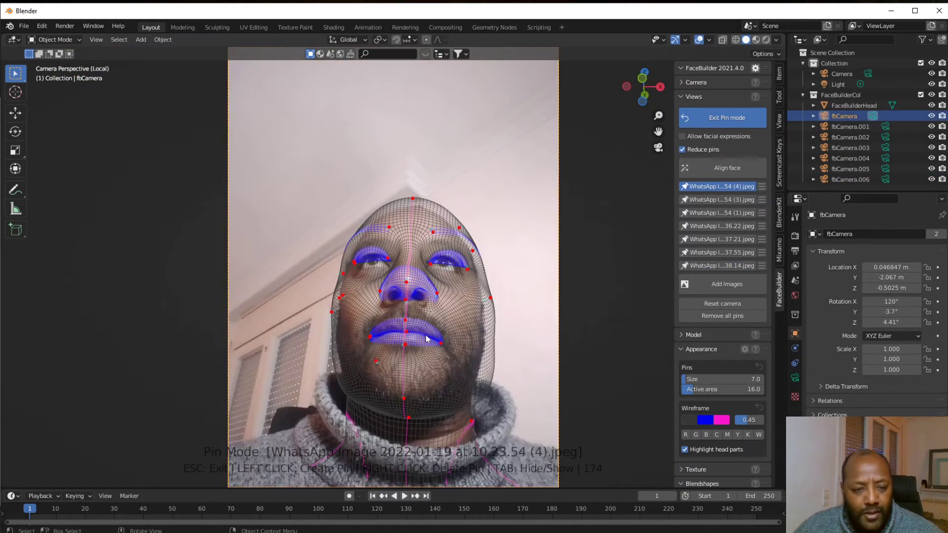
pyautogui.moveTo(496, 368); pyautogui.dragTo(488, 349)
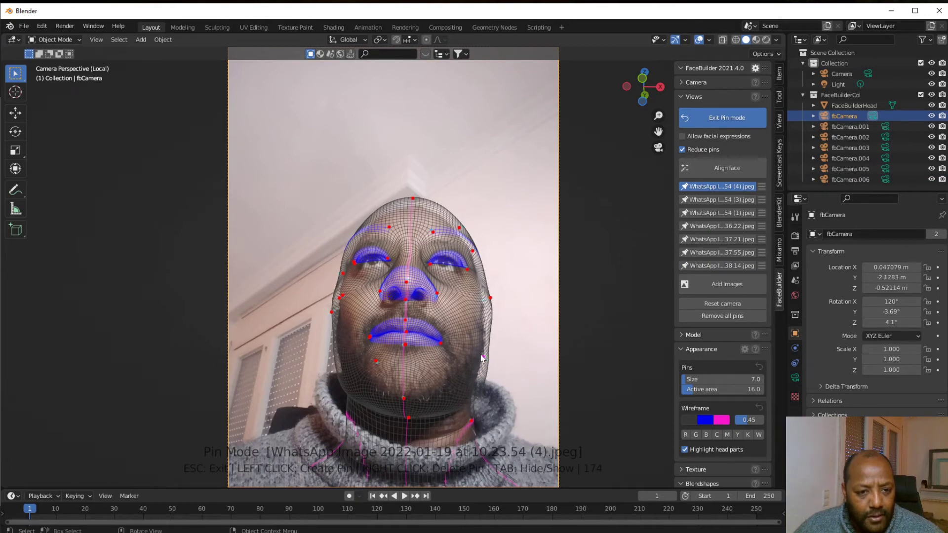
pyautogui.click(490, 300)
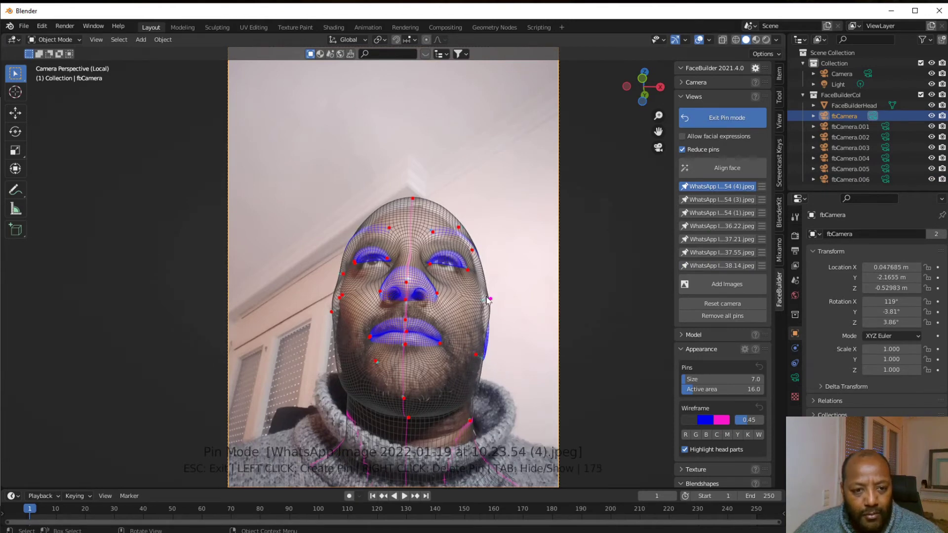
pyautogui.moveTo(489, 299); pyautogui.dragTo(485, 297)
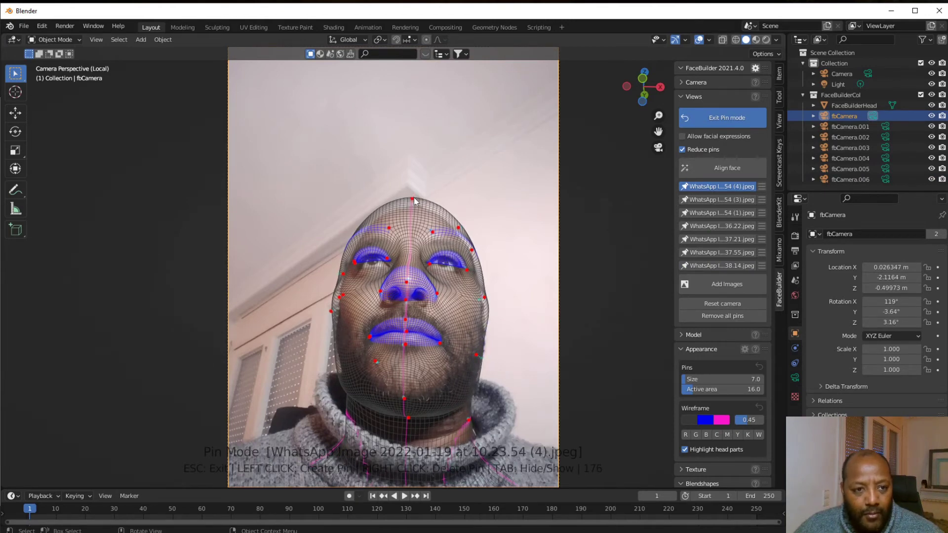
pyautogui.moveTo(414, 200); pyautogui.dragTo(417, 218)
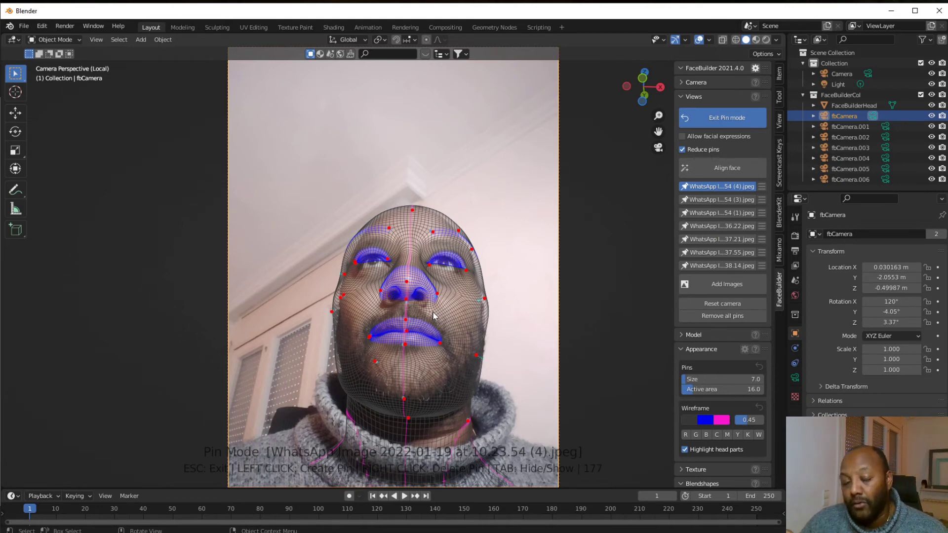
# On the 54 (3) top-down selfie, refit pins at the top and upper-right edge of the head.
pyautogui.press('pagedown')
pyautogui.moveTo(389, 177); pyautogui.dragTo(388, 177)
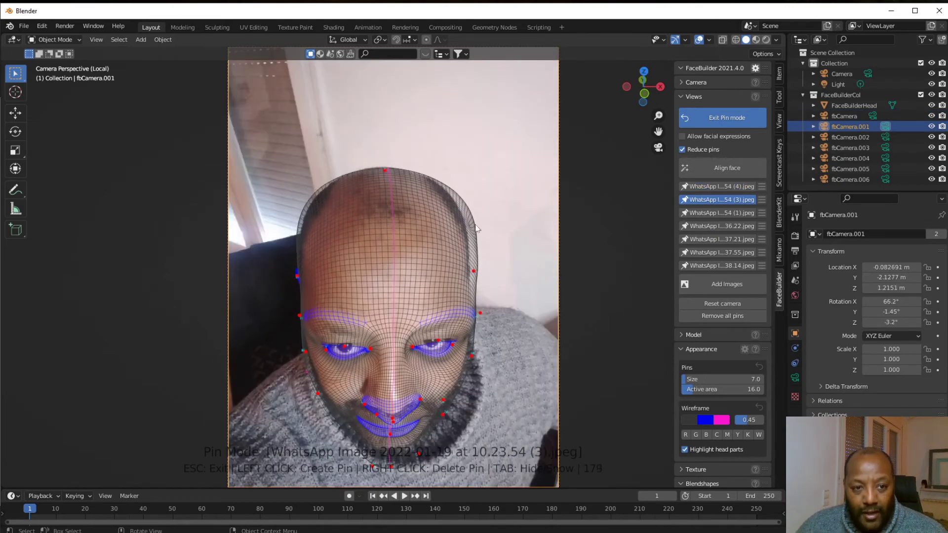
pyautogui.moveTo(475, 233); pyautogui.dragTo(463, 230)
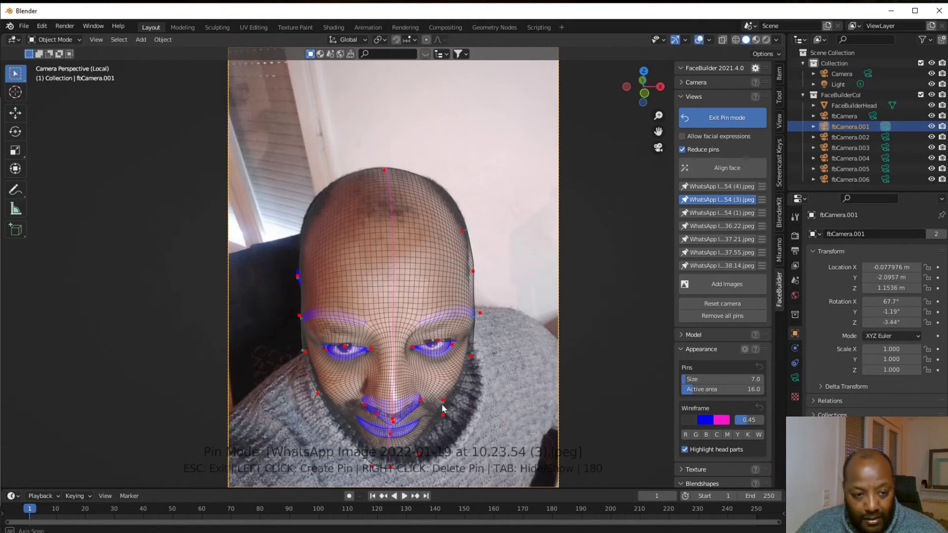
# Zoom in and add a pin on the upper lip, moving it up onto the lip.
pyautogui.scroll(-2, 450, 413)
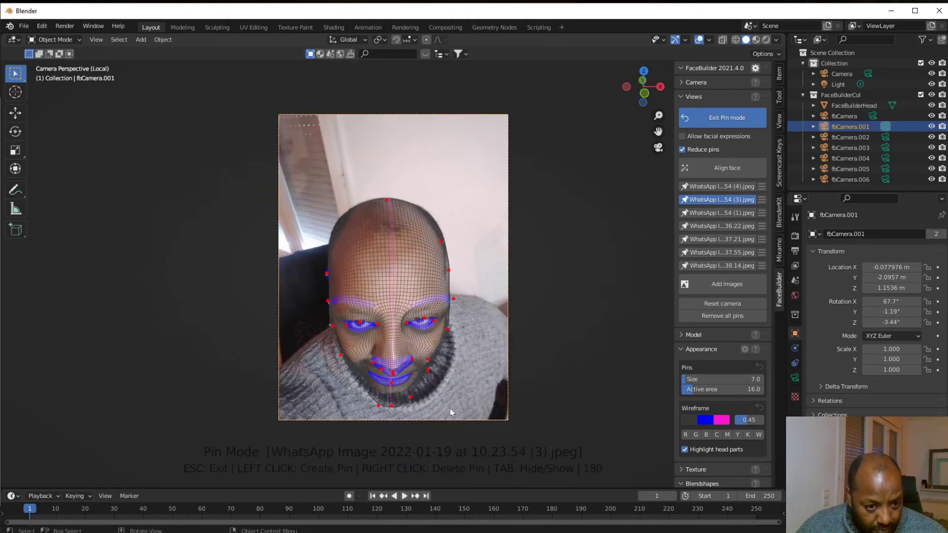
pyautogui.scroll(1, 450, 413)
pyautogui.scroll(1, 450, 413)
pyautogui.scroll(3, 449, 407)
pyautogui.scroll(-2, 443, 418)
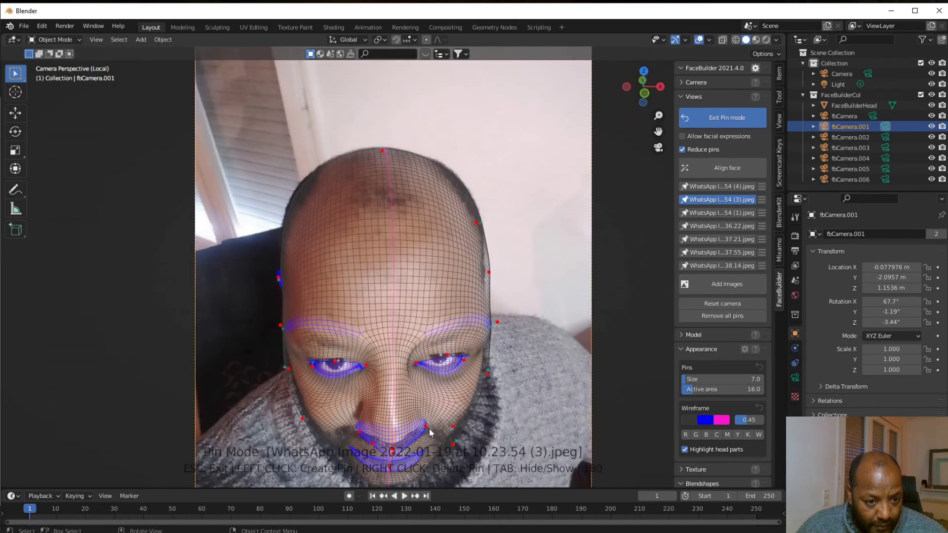
pyautogui.scroll(3, 414, 343)
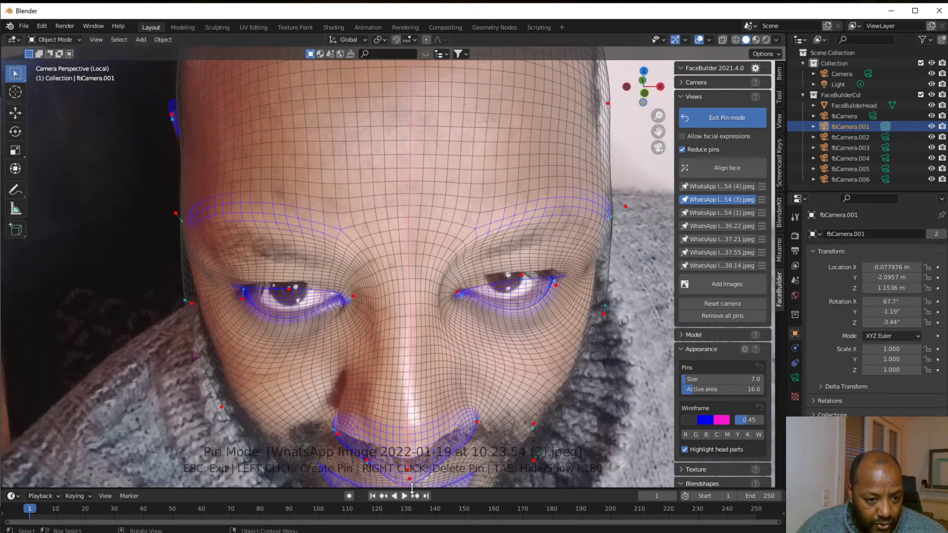
pyautogui.click(408, 427)
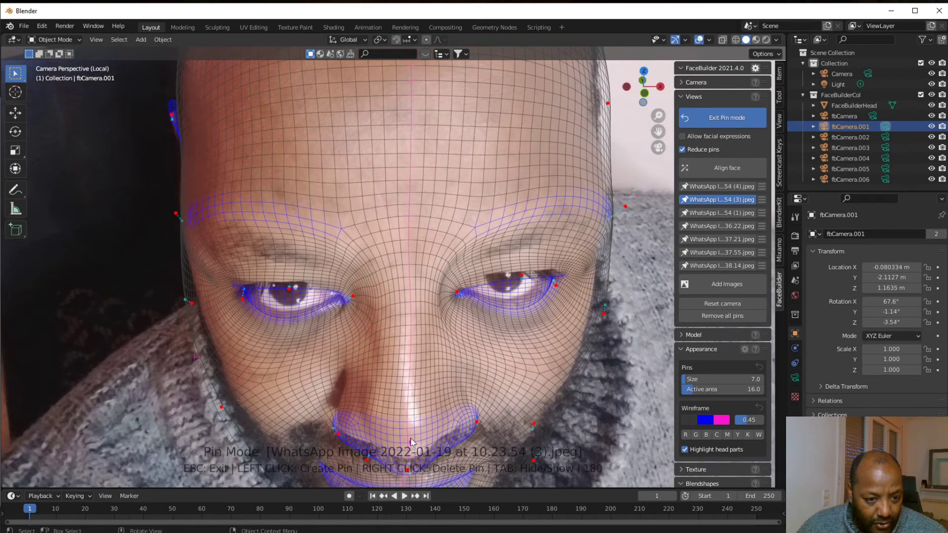
pyautogui.moveTo(407, 427); pyautogui.dragTo(405, 407)
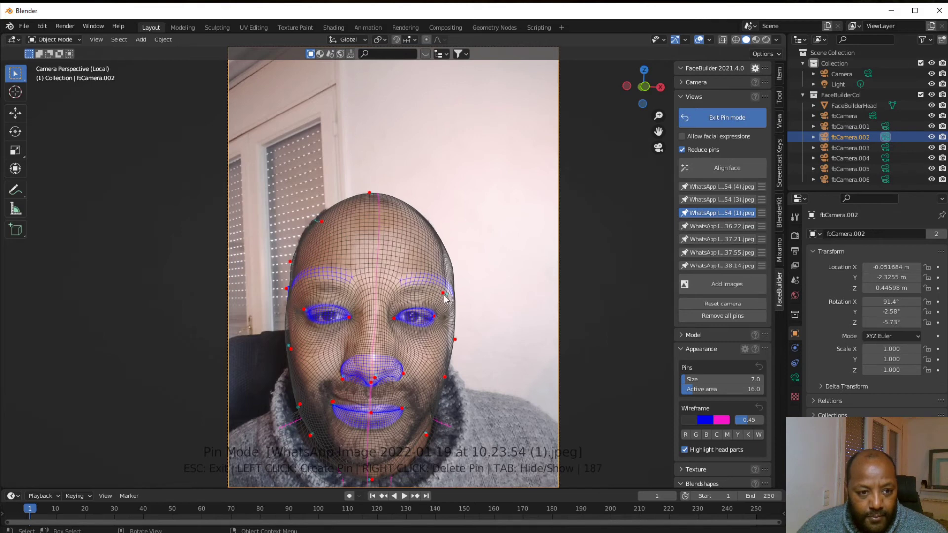
# Pin the right eyebrow on the frontal selfie, then open the 10.38.14 photo.
pyautogui.click(437, 299)
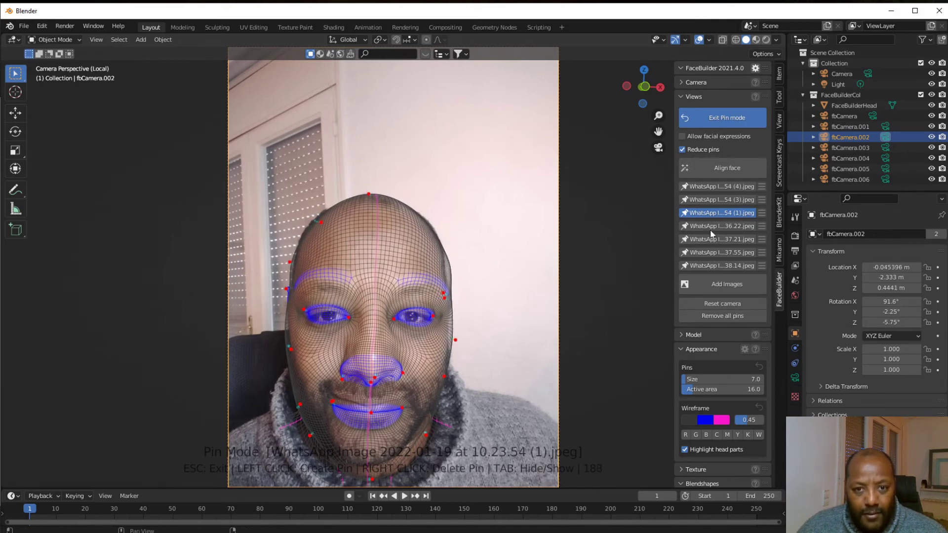
pyautogui.click(711, 265)
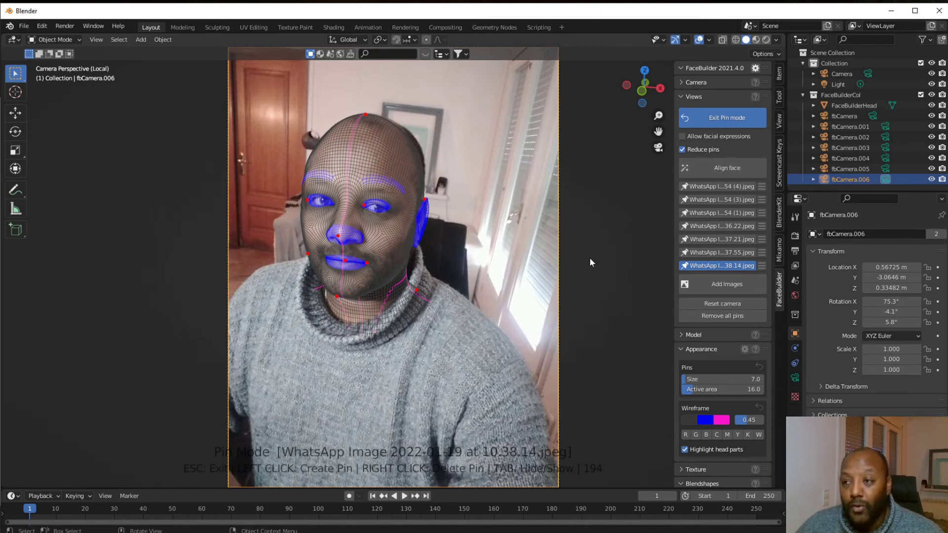
pyautogui.scroll(-1, 591, 270)
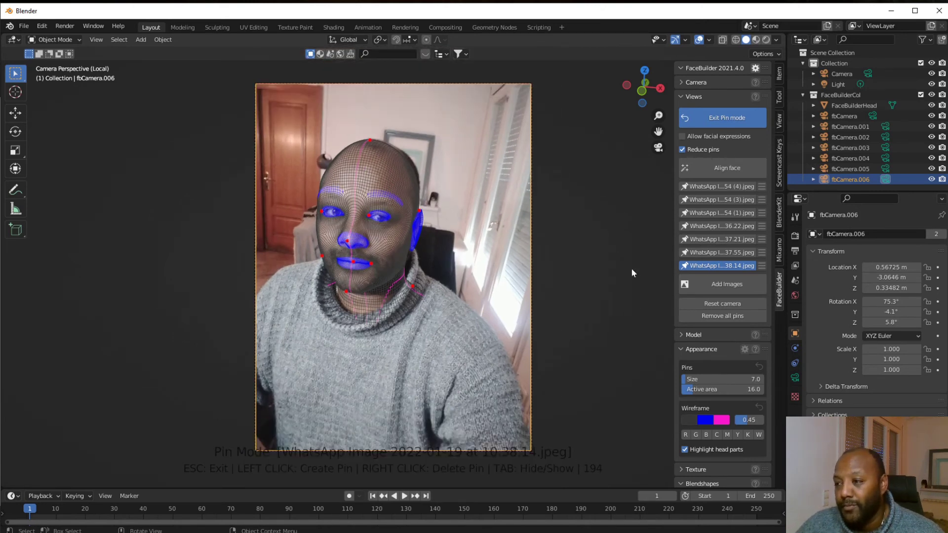
pyautogui.scroll(-1, 686, 250)
pyautogui.scroll(-2, 686, 250)
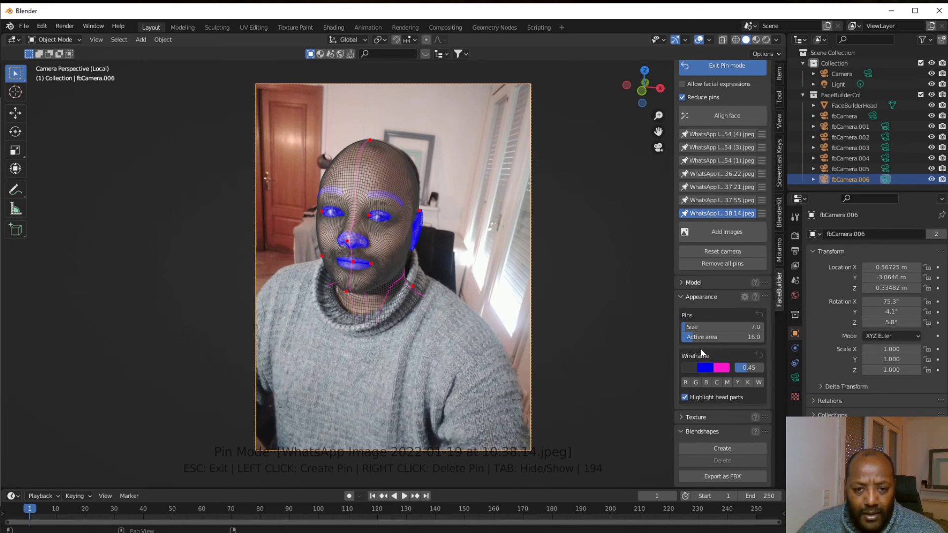
# Create a 2048×2048 head texture from all seven selfies with auto-apply on.
pyautogui.click(694, 420)
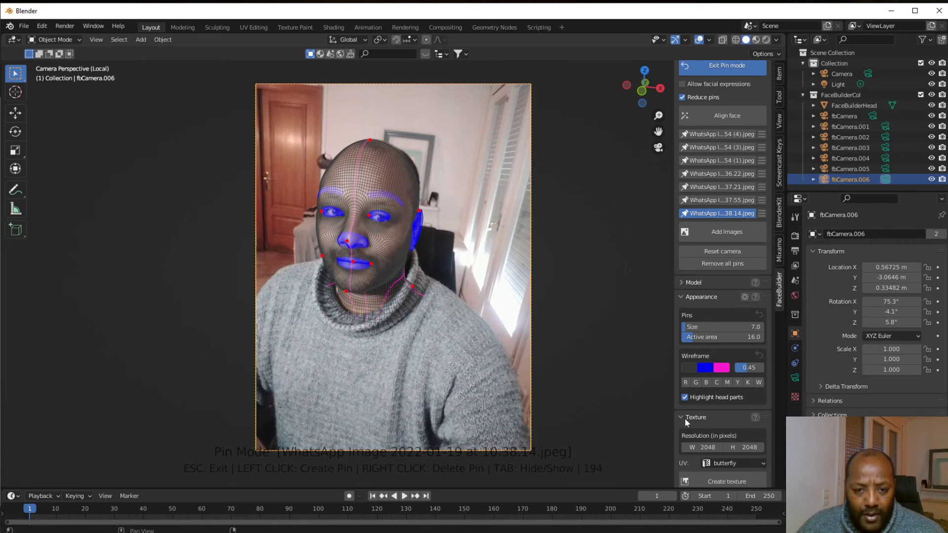
pyautogui.scroll(-2, 673, 436)
pyautogui.click(719, 445)
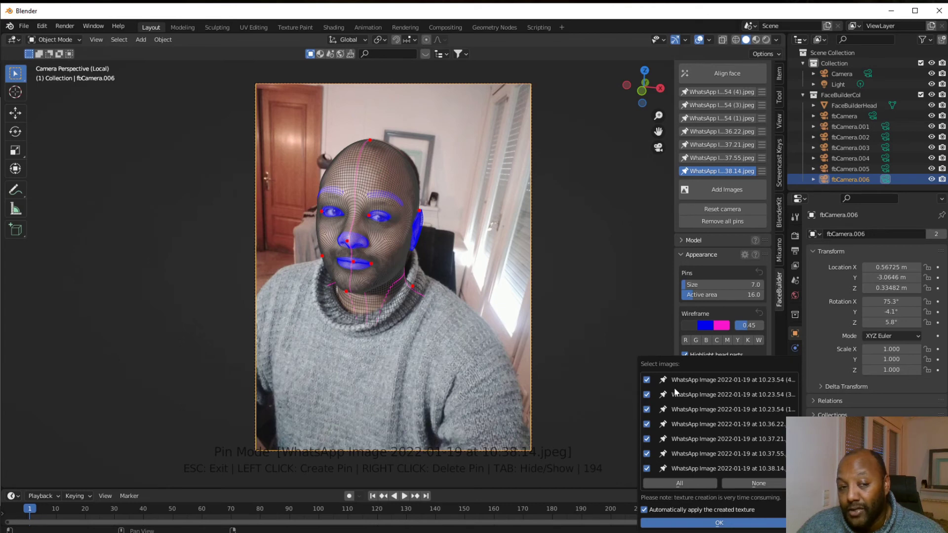
pyautogui.press('Tab')
pyautogui.press('Tab')
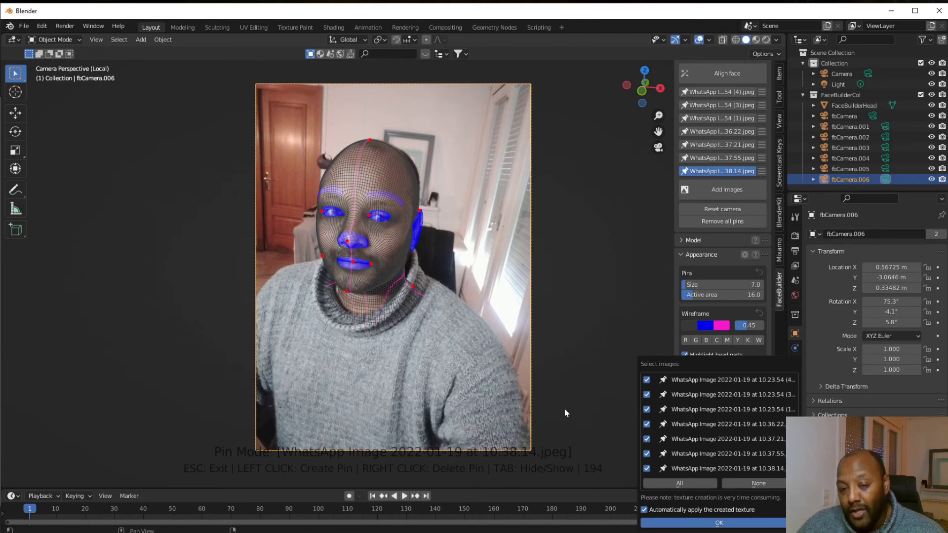
pyautogui.press('Tab')
pyautogui.press('Tab')
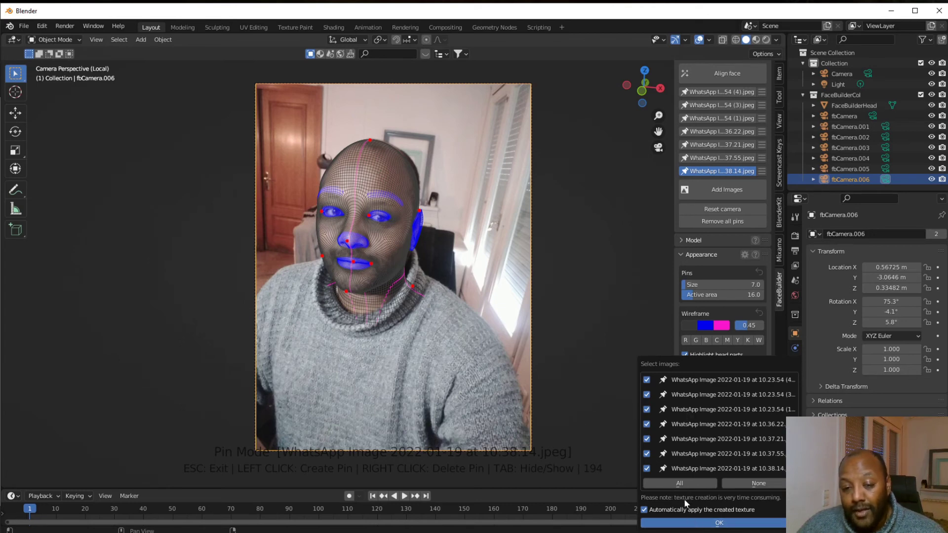
pyautogui.click(719, 523)
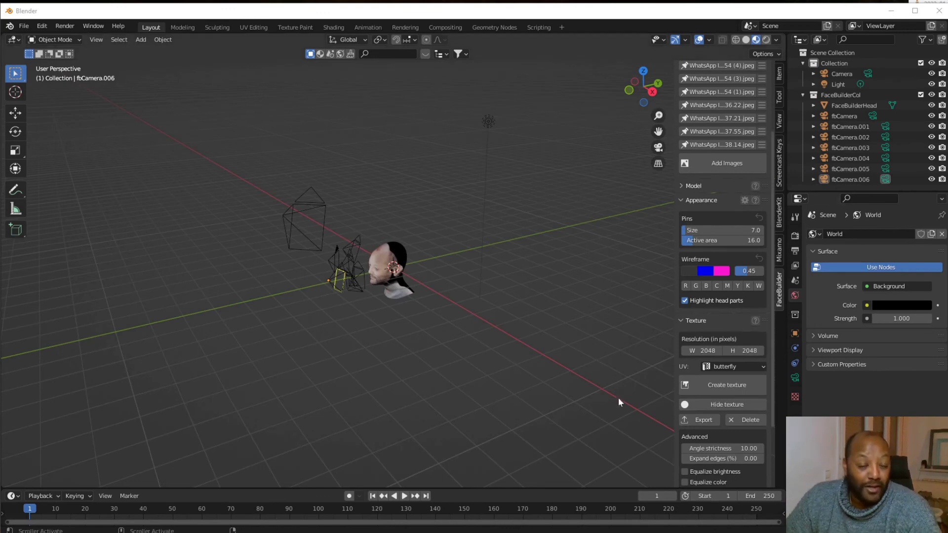
# Orbit and zoom around the textured head to view the lips, sides, top and front.
pyautogui.moveTo(585, 393); pyautogui.dragTo(601, 390, button='middle')
pyautogui.scroll(5, 602, 390)
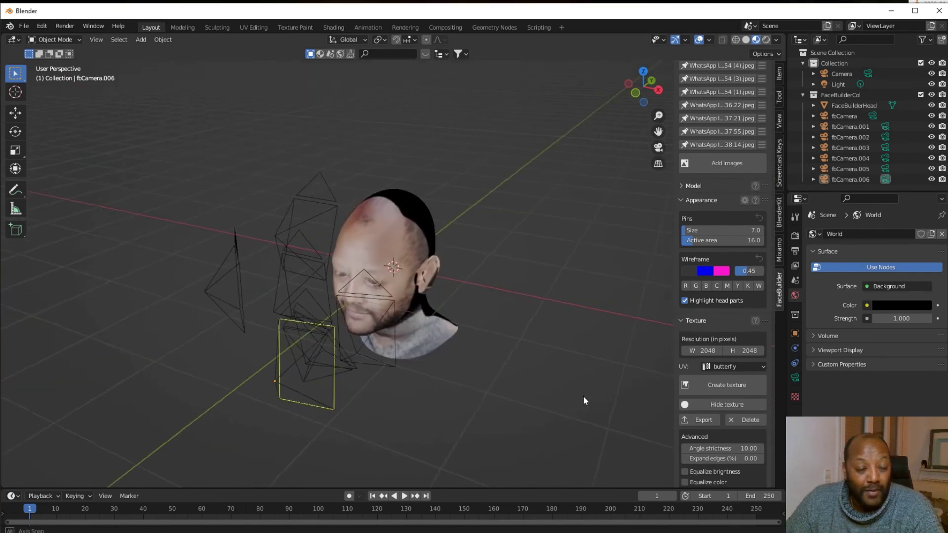
pyautogui.moveTo(499, 392)
pyautogui.mouseDown(button='middle')
pyautogui.moveTo(526, 387)
pyautogui.moveTo(493, 397)
pyautogui.mouseUp(button='middle')
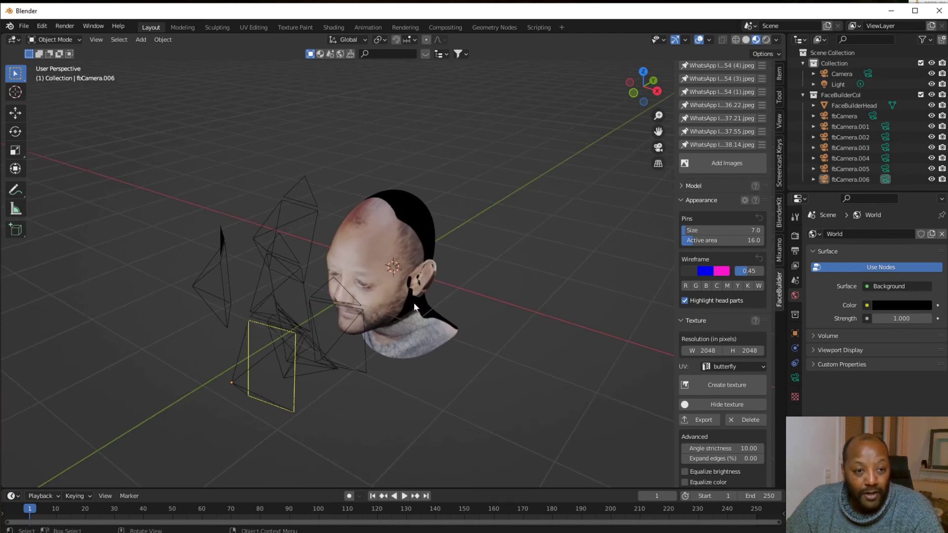
pyautogui.moveTo(415, 308)
pyautogui.mouseDown(button='middle')
pyautogui.moveTo(497, 288)
pyautogui.moveTo(493, 251)
pyautogui.moveTo(449, 341)
pyautogui.moveTo(448, 330)
pyautogui.mouseUp(button='middle')
pyautogui.scroll(5, 447, 339)
pyautogui.moveTo(445, 250)
pyautogui.mouseDown(button='middle')
pyautogui.moveTo(458, 264)
pyautogui.moveTo(423, 290)
pyautogui.moveTo(414, 312)
pyautogui.moveTo(387, 307)
pyautogui.mouseUp(button='middle')
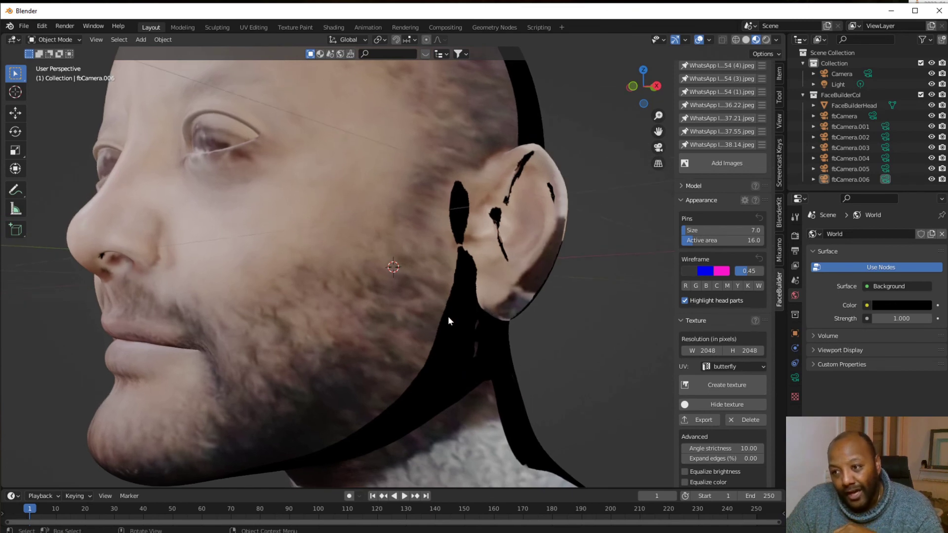
pyautogui.moveTo(464, 322)
pyautogui.mouseDown(button='middle')
pyautogui.moveTo(458, 352)
pyautogui.moveTo(356, 383)
pyautogui.moveTo(564, 342)
pyautogui.moveTo(523, 330)
pyautogui.mouseUp(button='middle')
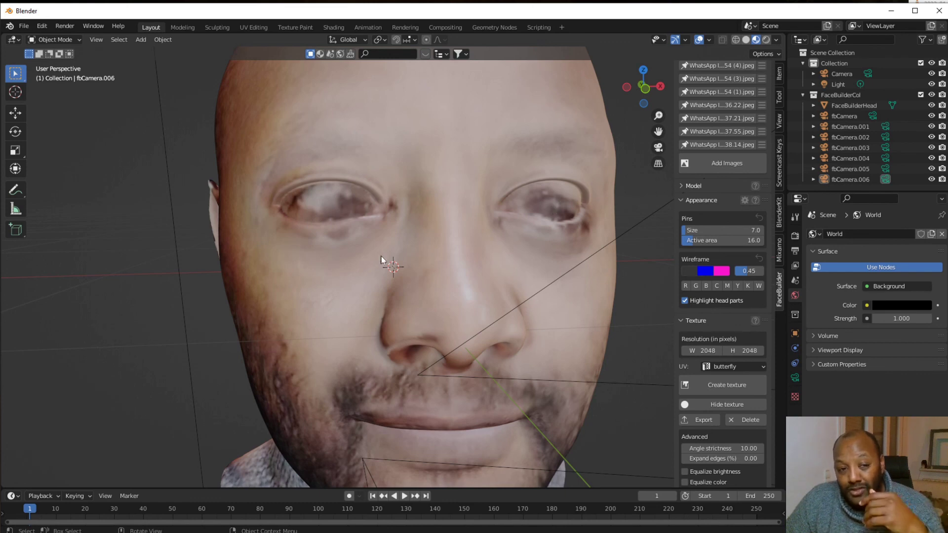
pyautogui.moveTo(381, 257)
pyautogui.mouseDown(button='middle')
pyautogui.moveTo(408, 263)
pyautogui.moveTo(381, 258)
pyautogui.moveTo(362, 289)
pyautogui.mouseUp(button='middle')
pyautogui.scroll(-4, 362, 288)
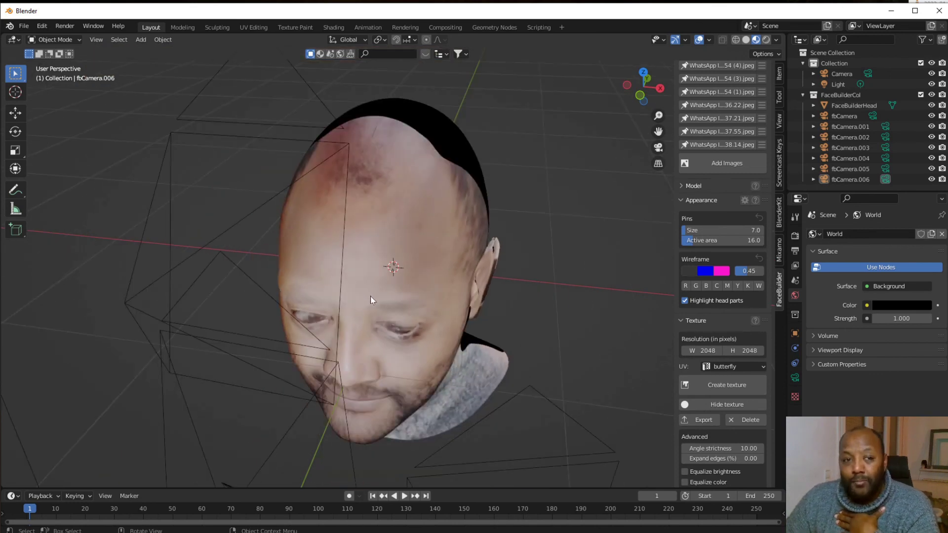
pyautogui.moveTo(370, 296)
pyautogui.mouseDown(button='middle')
pyautogui.moveTo(369, 285)
pyautogui.moveTo(422, 286)
pyautogui.moveTo(354, 275)
pyautogui.moveTo(377, 285)
pyautogui.mouseUp(button='middle')
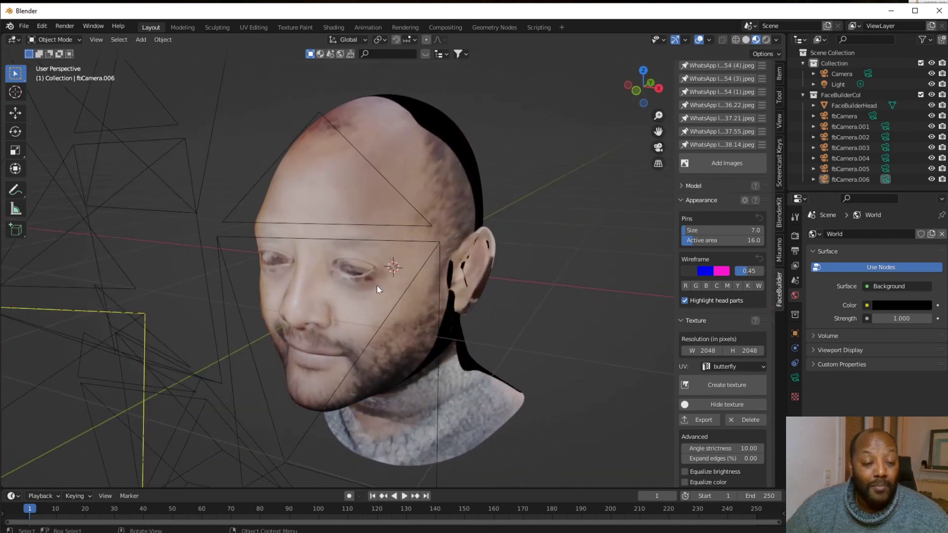